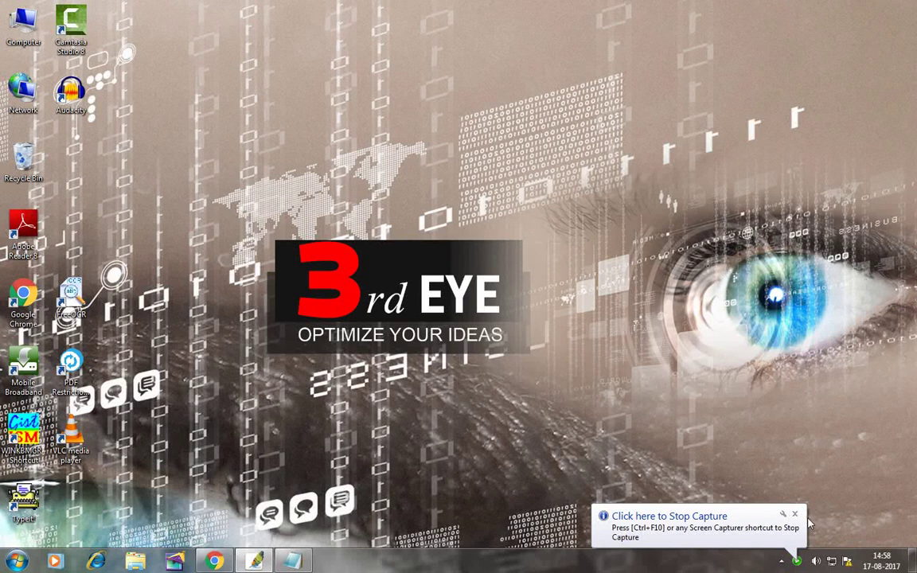
Step: Launch Photoshop, open child-children-girl-happy.jpg, and maximize its document window
left_click(778, 519)
left_click(262, 561)
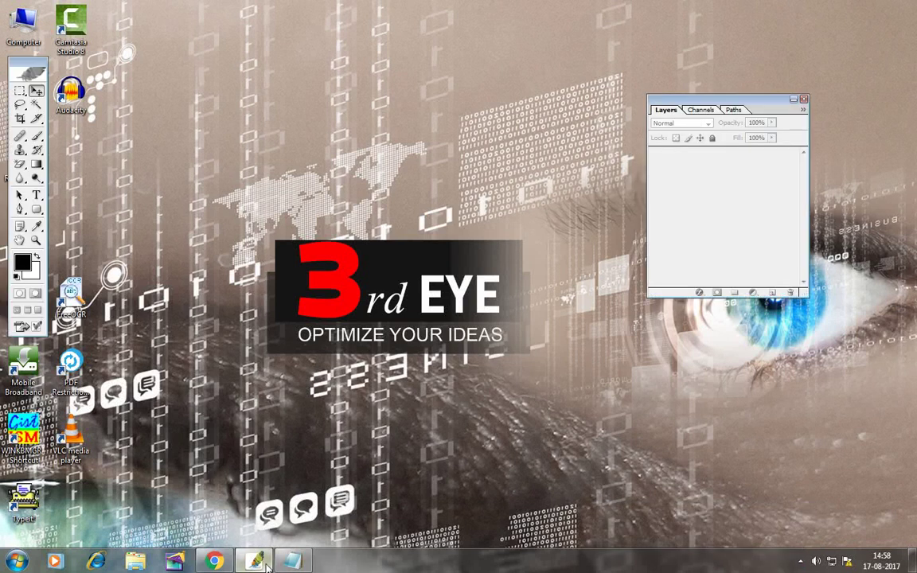
left_click(11, 21)
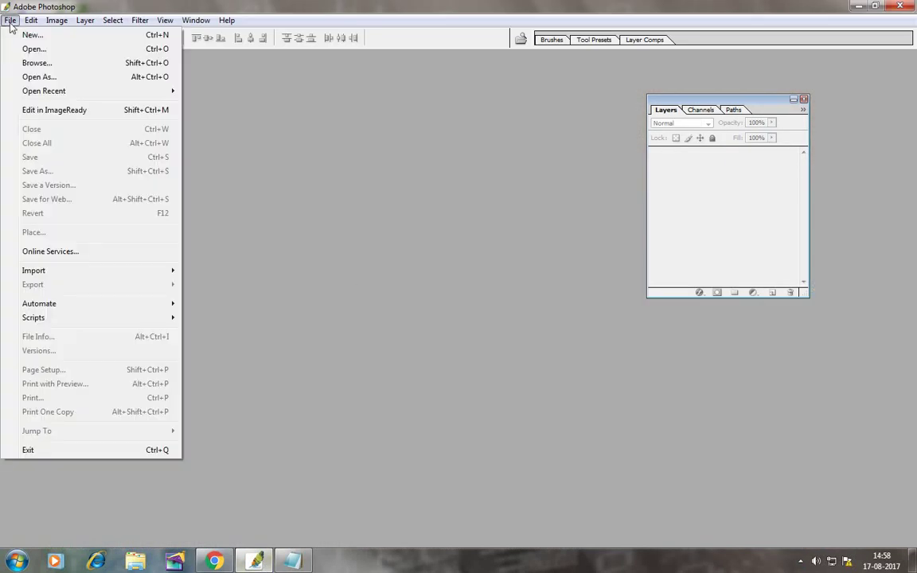
left_click(24, 50)
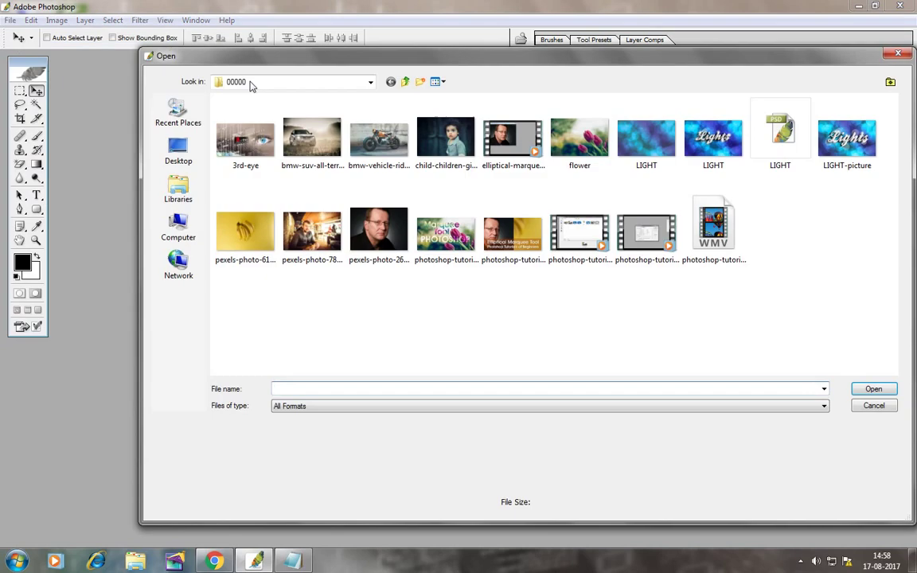
left_click(414, 130)
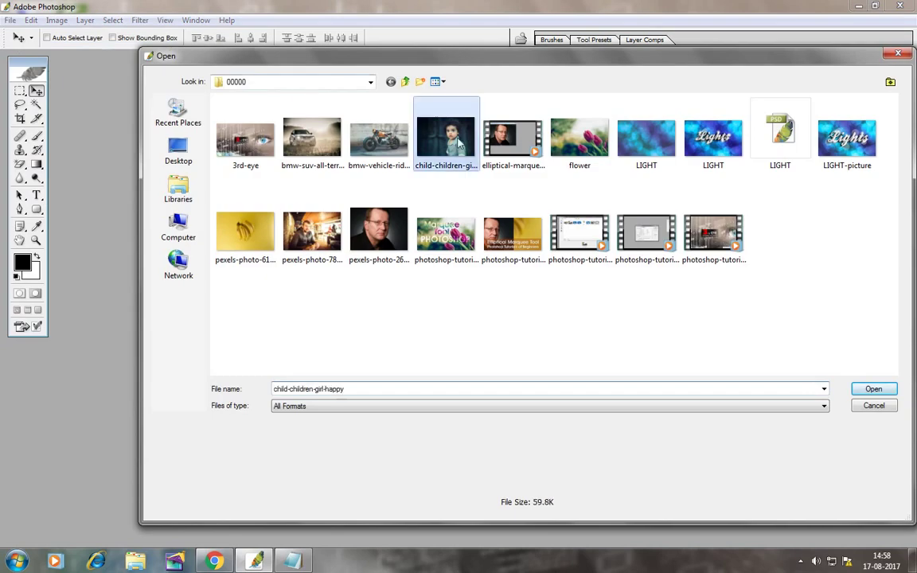
left_click(870, 386)
left_click(511, 62)
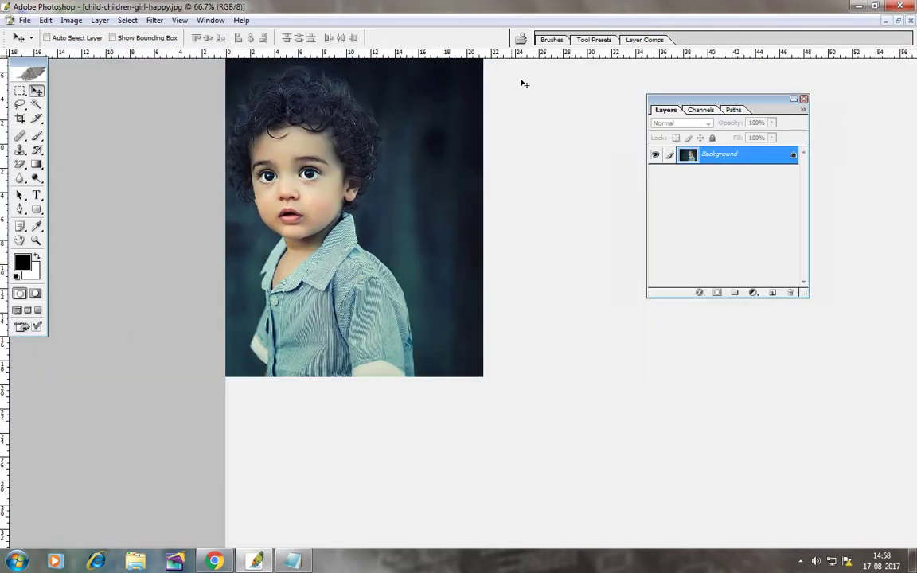
Step: Zoom to 100%, move the Layers panel right, and select the 'Move Tool Short cut V' note line
key("ctrl+plus")
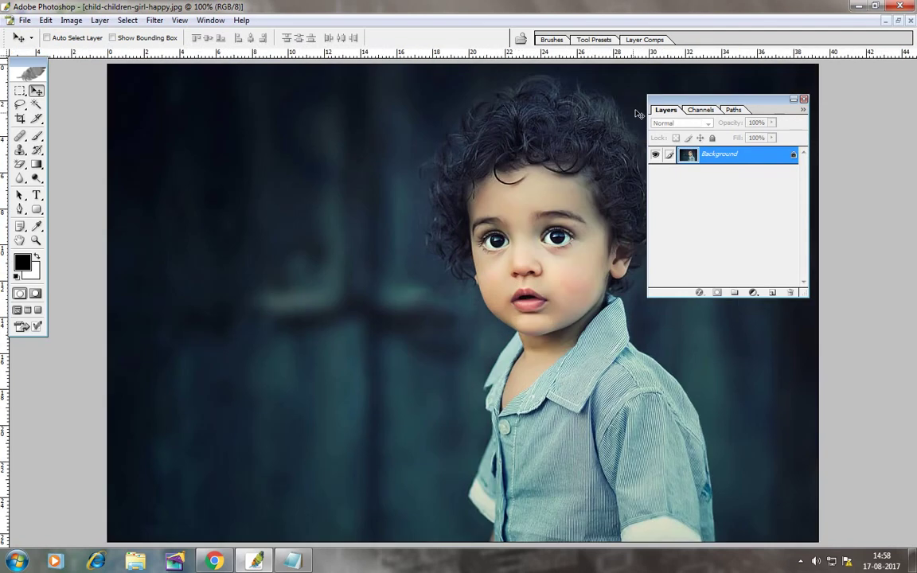
left_click_drag(717, 99, 857, 107)
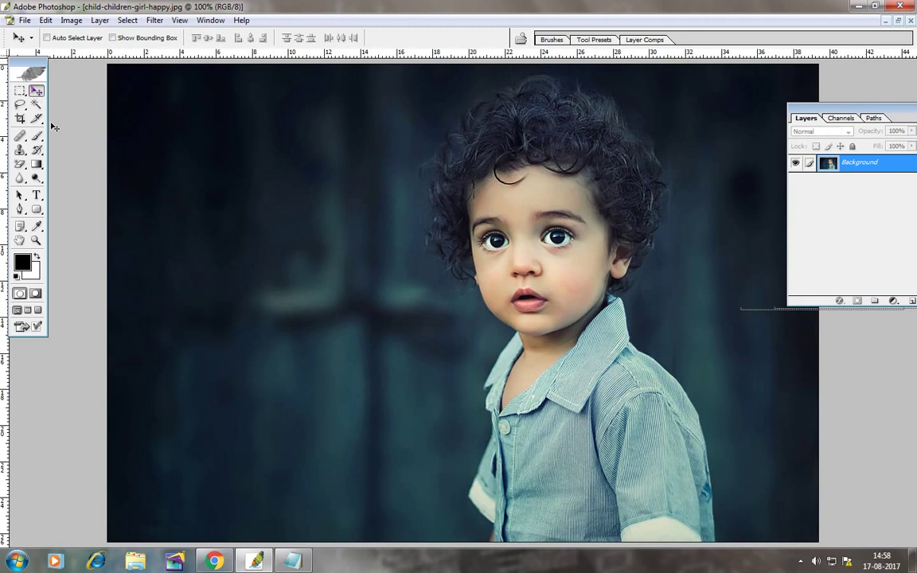
left_click(294, 561)
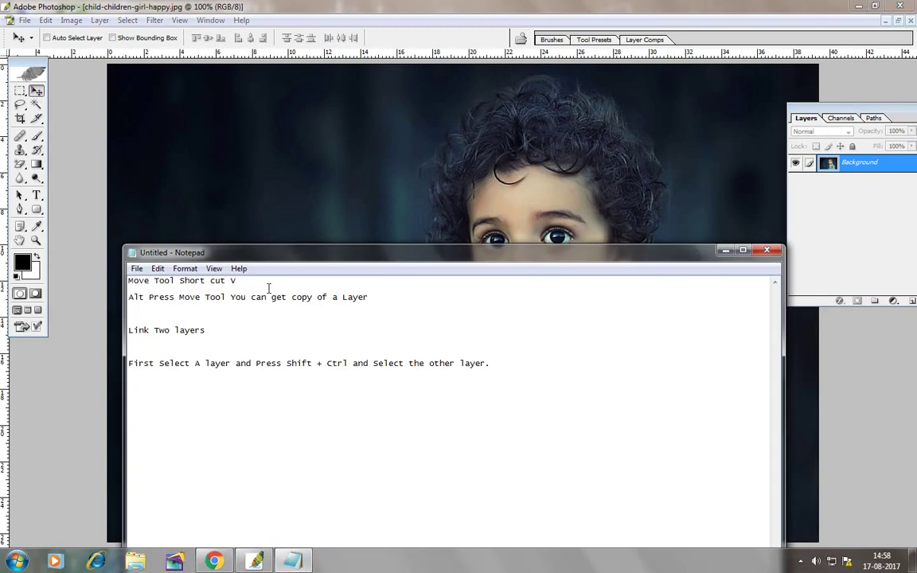
key("shift+Up")
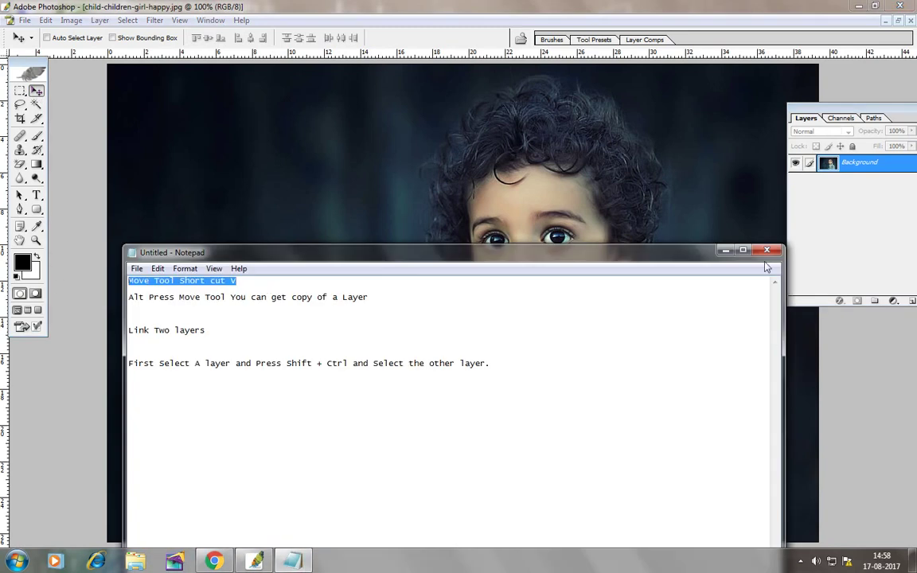
left_click(725, 250)
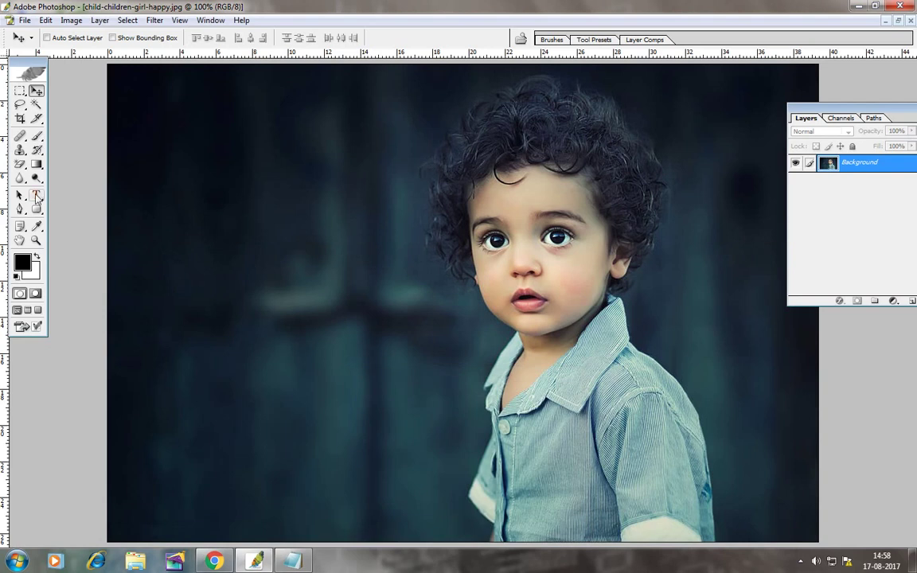
left_click(36, 196)
Step: Paste a white 48 pt 'Move Tool Short cut V' heading onto the photo's left side
left_click(22, 263)
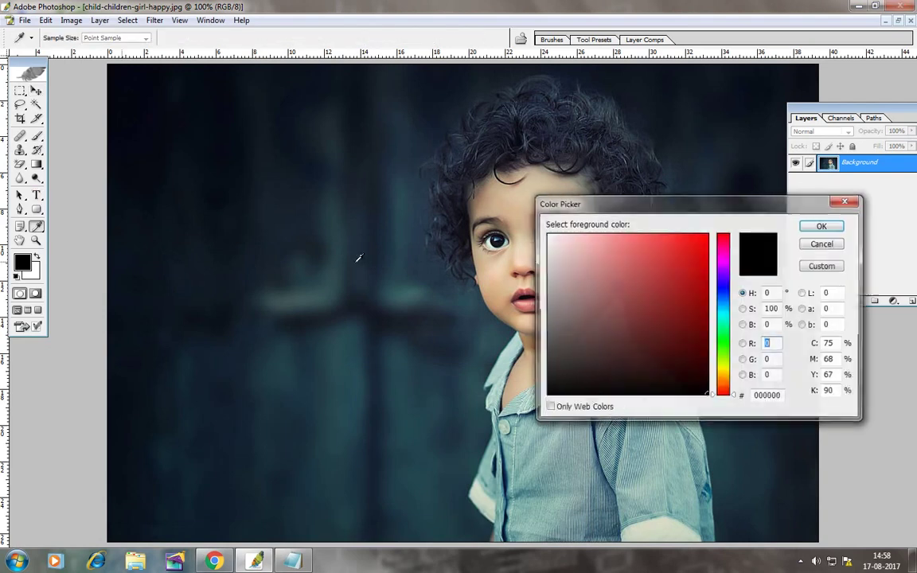
left_click(820, 226)
left_click(198, 213)
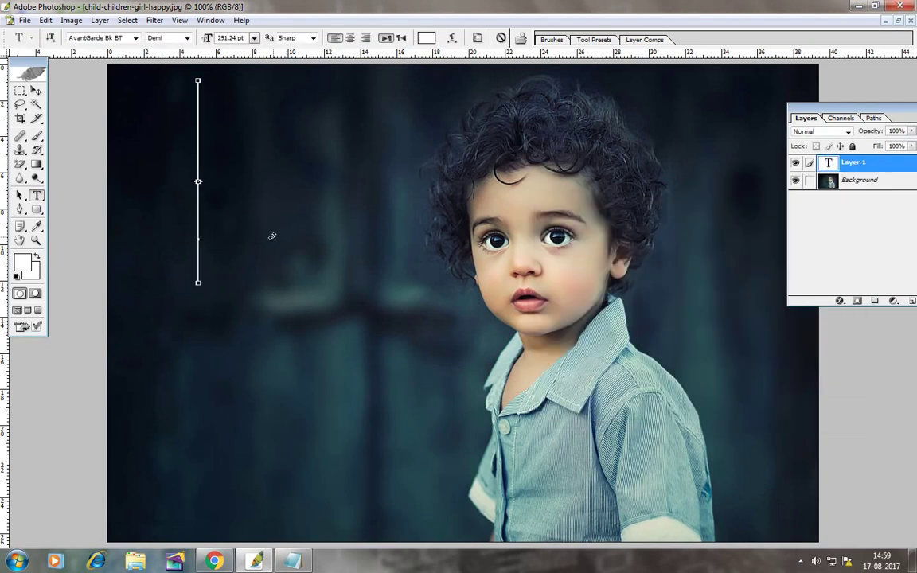
key("ctrl+v")
key("ctrl+a")
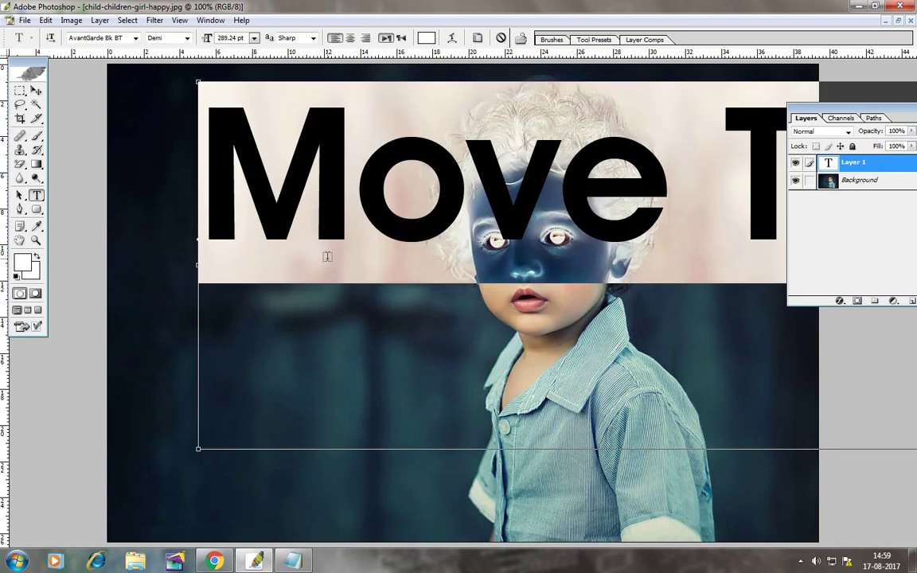
key("ctrl+shift+comma")
key("ctrl+shift+comma")
key("ctrl+shift+comma")
key("ctrl+shift+comma")
key("ctrl+shift+comma")
key("ctrl+shift+comma")
key("ctrl+shift+comma")
key("ctrl+shift+comma")
key("ctrl+shift+comma")
key("ctrl+shift+comma")
key("ctrl+shift+comma")
key("ctrl+shift+comma")
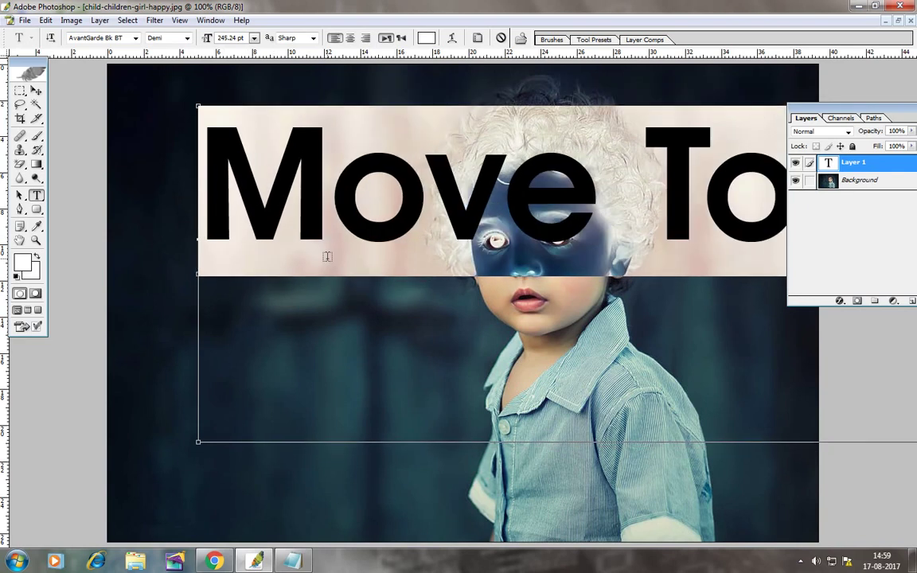
key("ctrl+shift+comma")
key("ctrl+shift+comma")
key("ctrl+shift+comma")
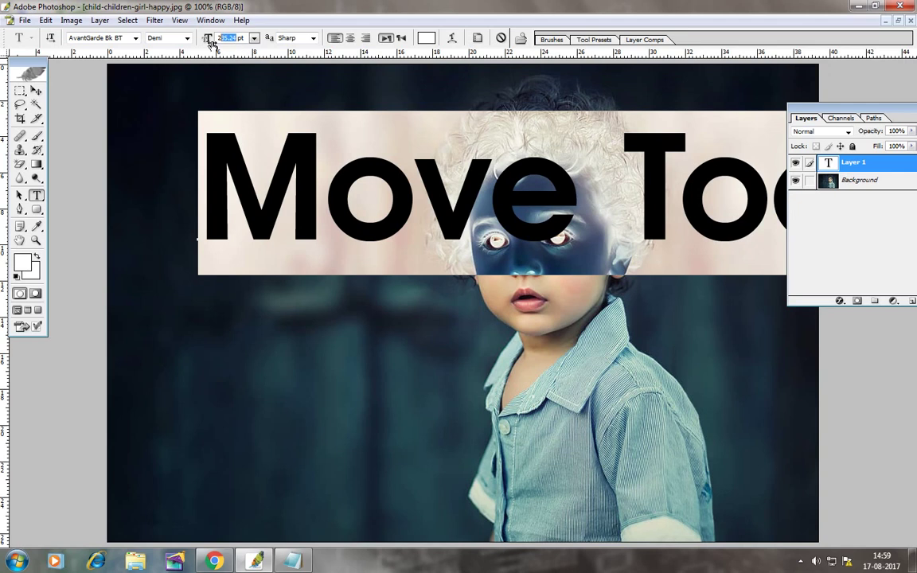
type("25")
key("Return")
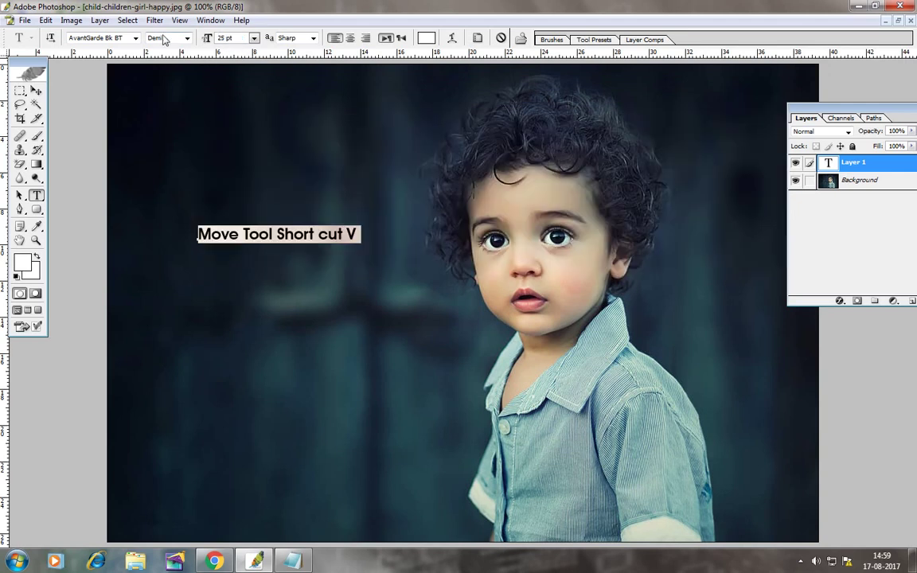
left_click(253, 39)
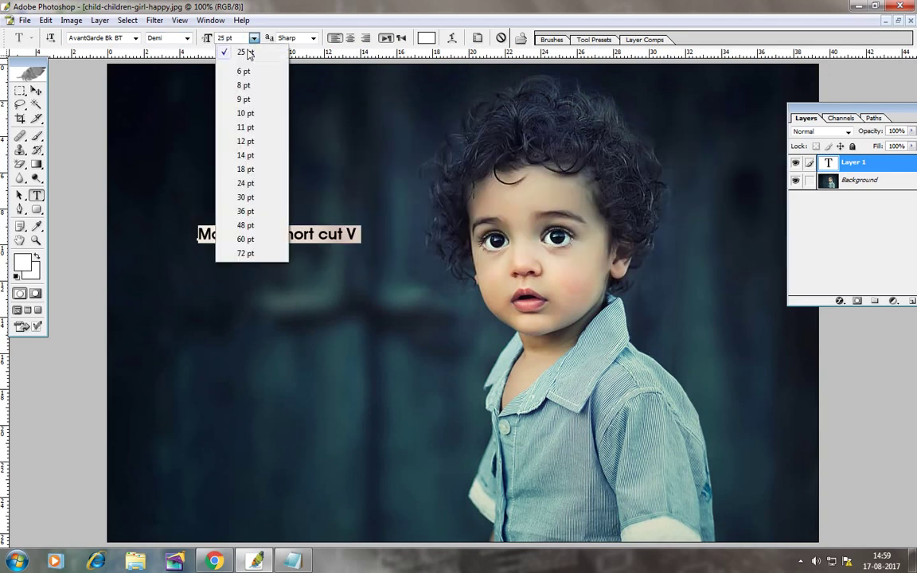
left_click(246, 226)
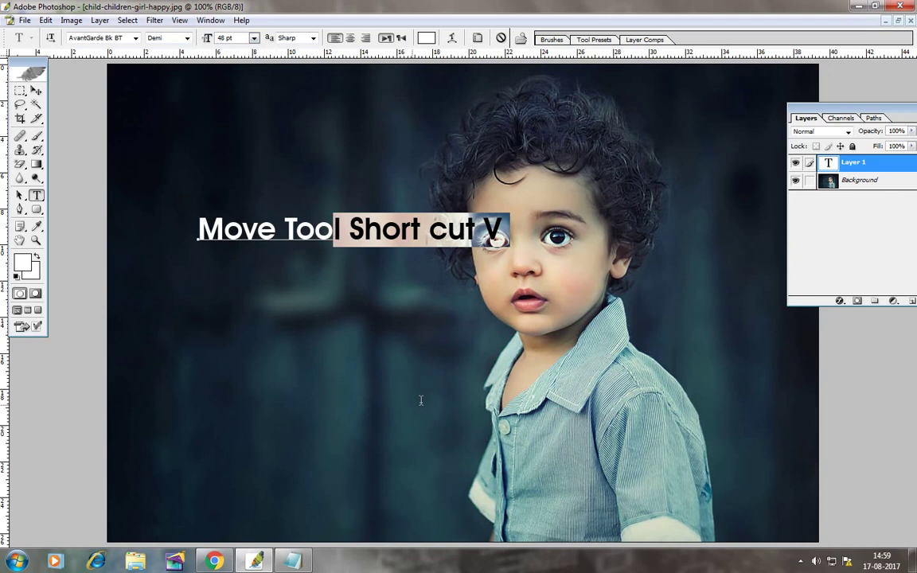
left_click_drag(431, 412, 474, 495)
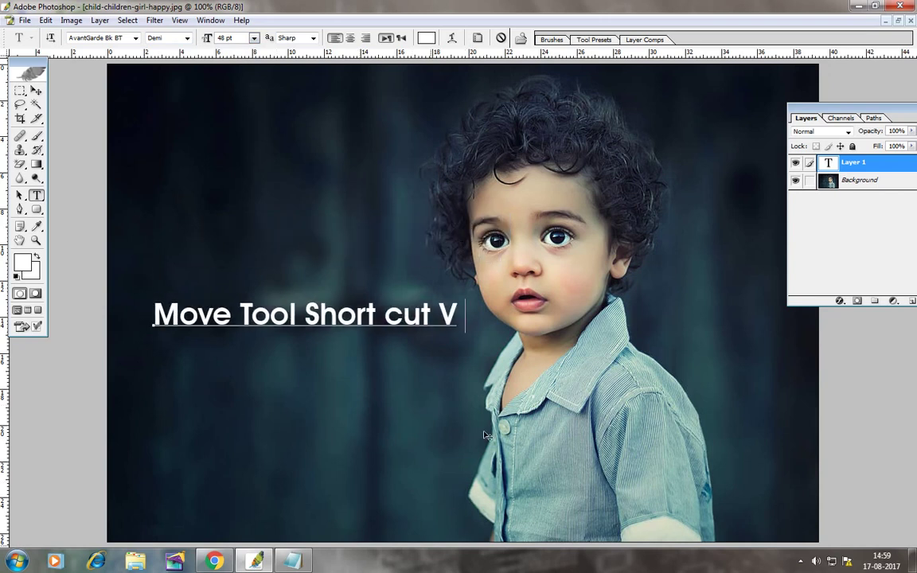
left_click_drag(485, 436, 490, 433)
Step: Recolor the final V yellow (FFCC00) and commit the heading
left_click_drag(441, 311, 474, 300)
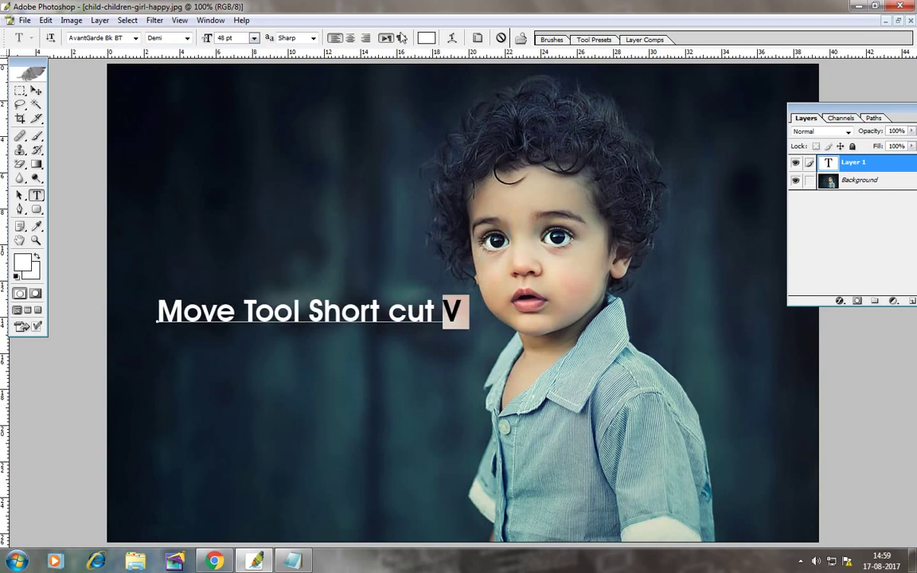
left_click(426, 37)
left_click(692, 308)
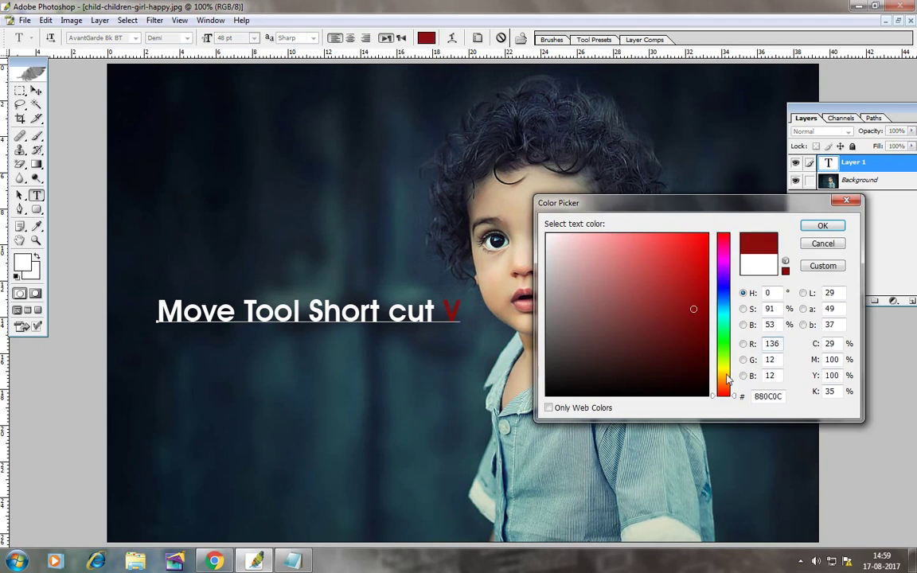
left_click_drag(727, 380, 727, 374)
left_click_drag(691, 280, 740, 188)
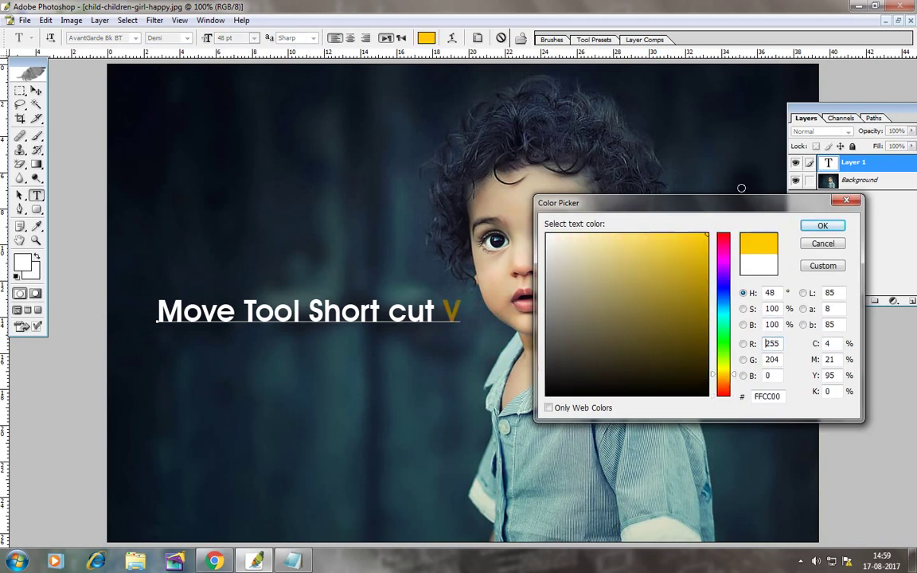
left_click(823, 227)
left_click_drag(442, 310, 462, 312)
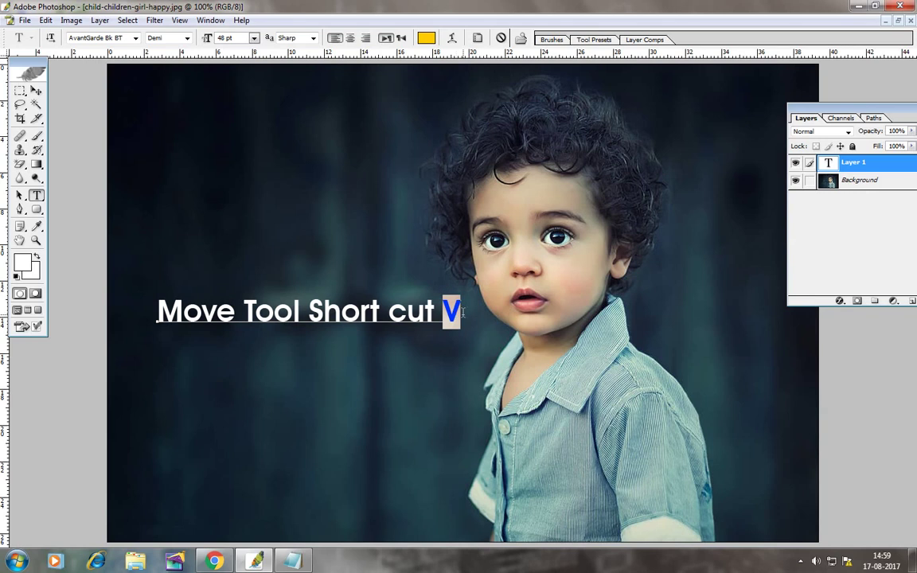
left_click(35, 90)
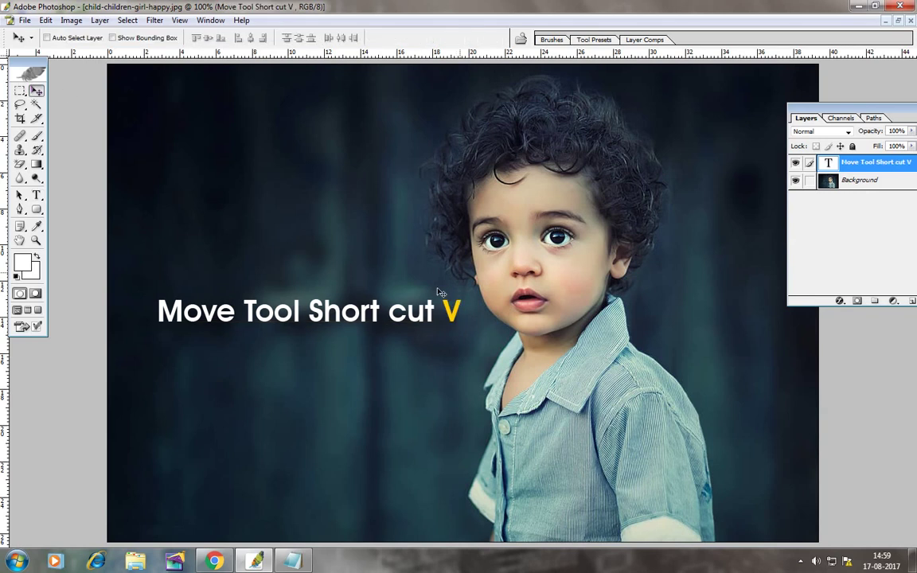
left_click_drag(404, 311, 404, 316)
Step: Delete the heading text layer
key("alt+l")
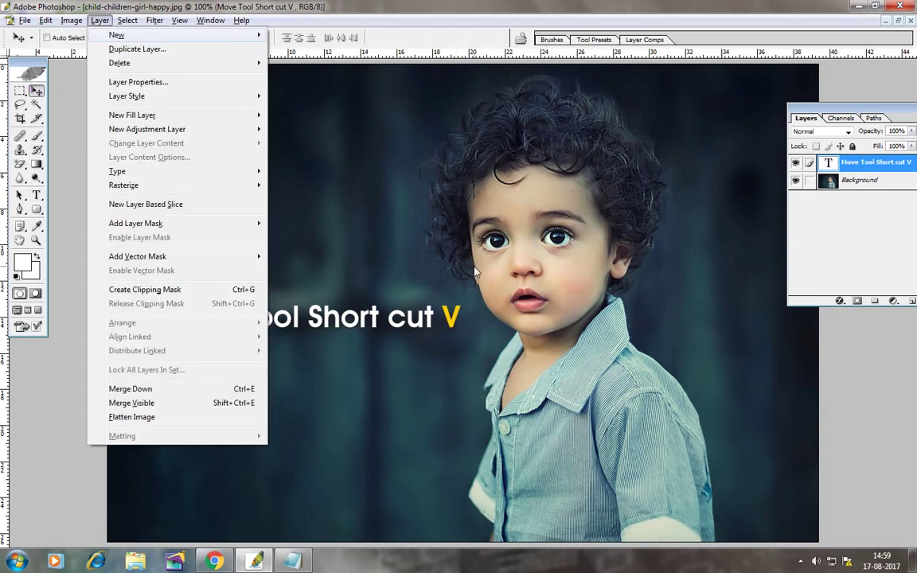
key("d")
key("l")
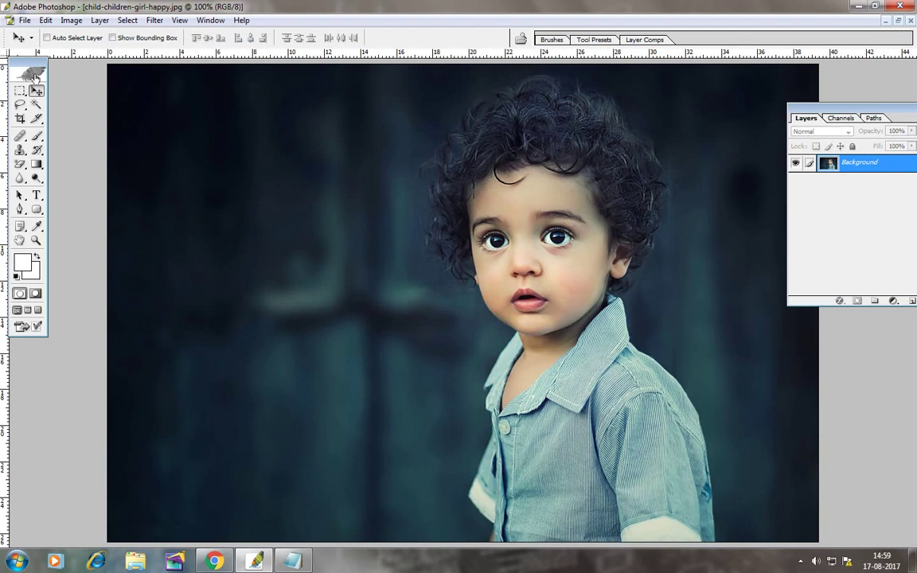
Step: Select a block of the photo, shift it left, and deselect
left_click(24, 91)
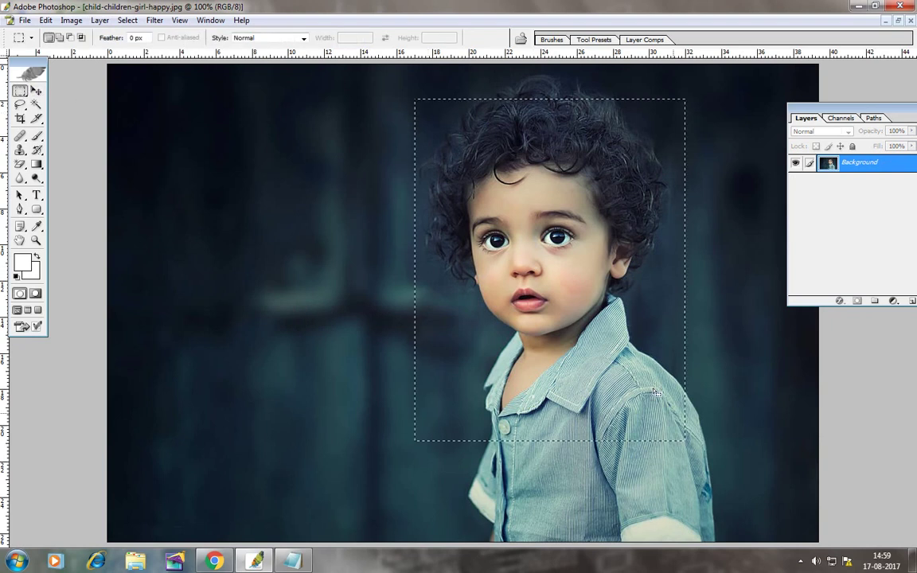
left_click_drag(631, 390, 684, 441)
left_click(36, 91)
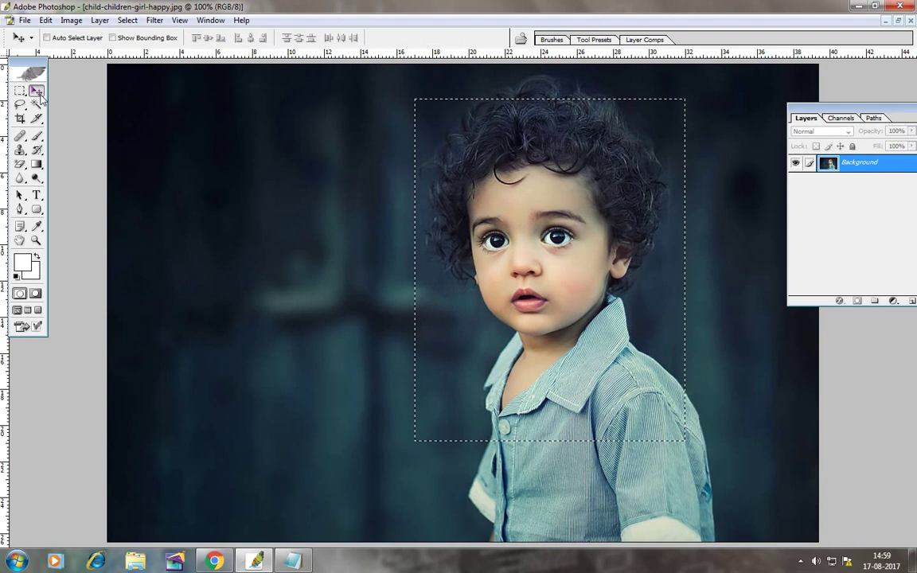
mouse_move(464, 198)
left_mouse_down()
mouse_move(286, 208)
mouse_move(179, 194)
left_mouse_up()
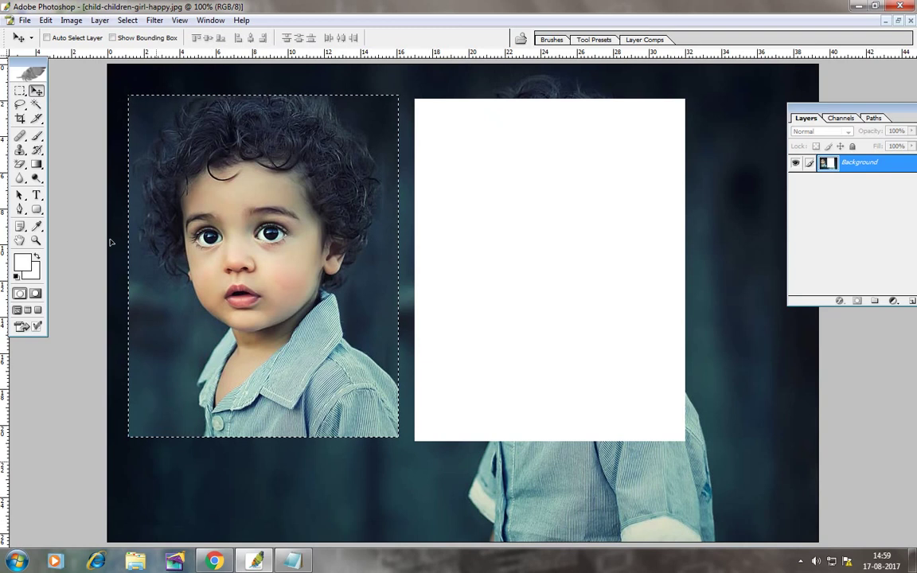
left_click(127, 20)
left_click(150, 48)
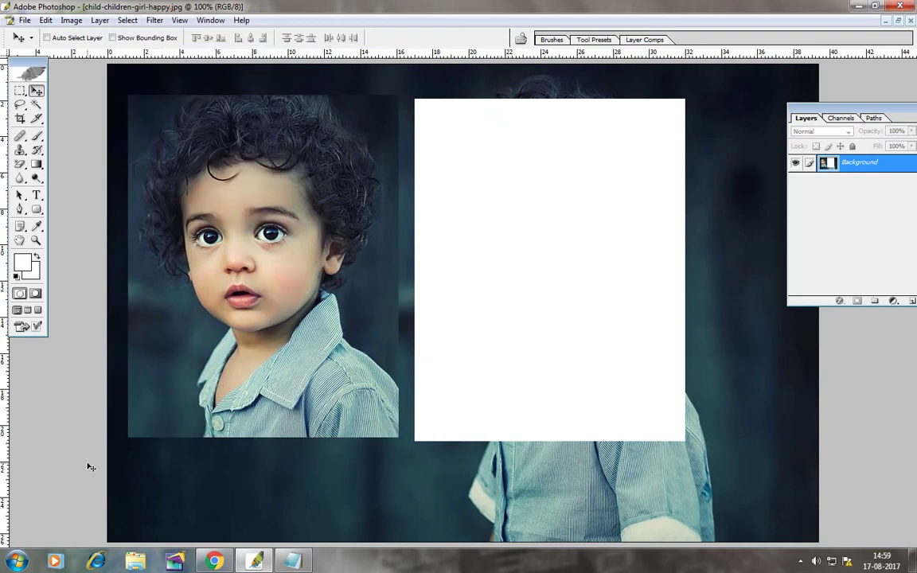
Step: Move a narrow strip of the child's face onto the white panel and deselect
left_click(20, 91)
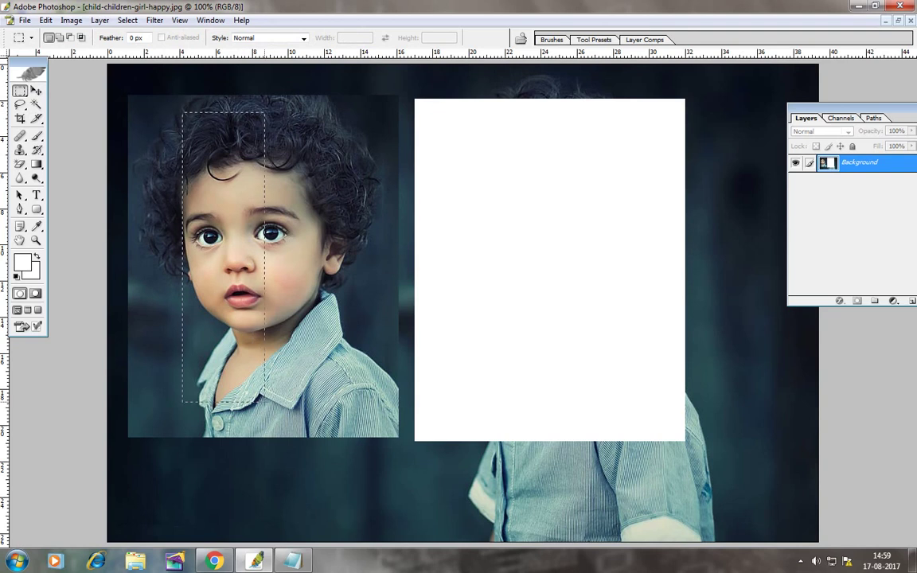
left_click(36, 91)
left_click_drag(231, 239, 370, 239)
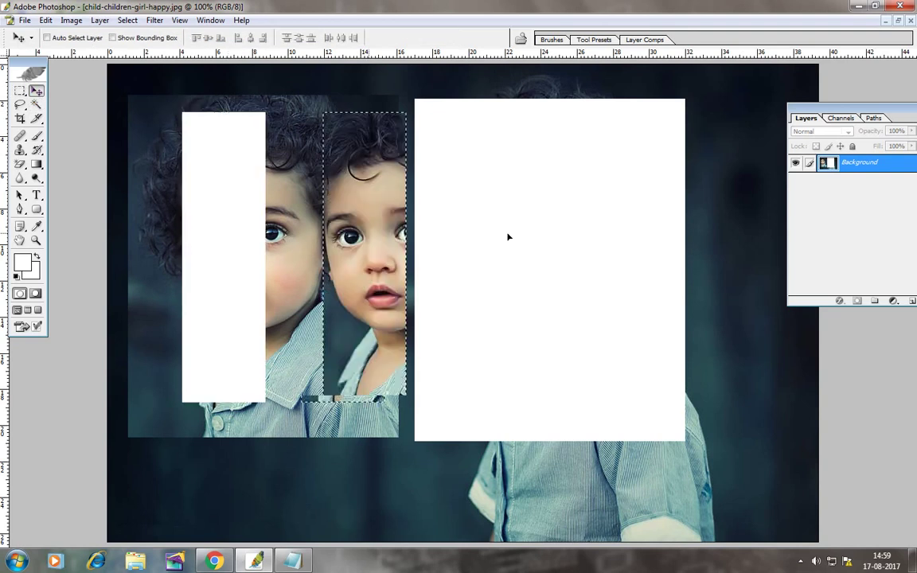
left_click_drag(508, 236, 690, 245)
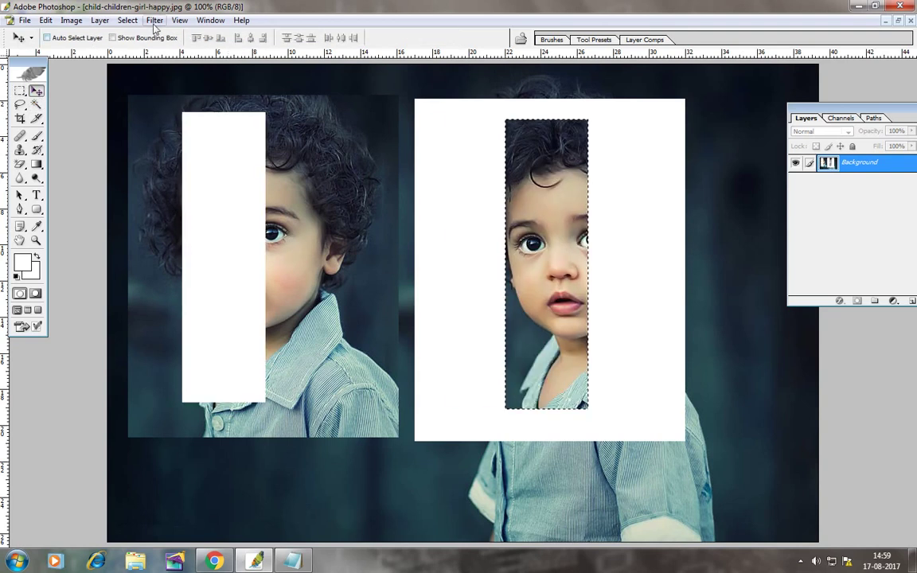
left_click(127, 20)
left_click(123, 46)
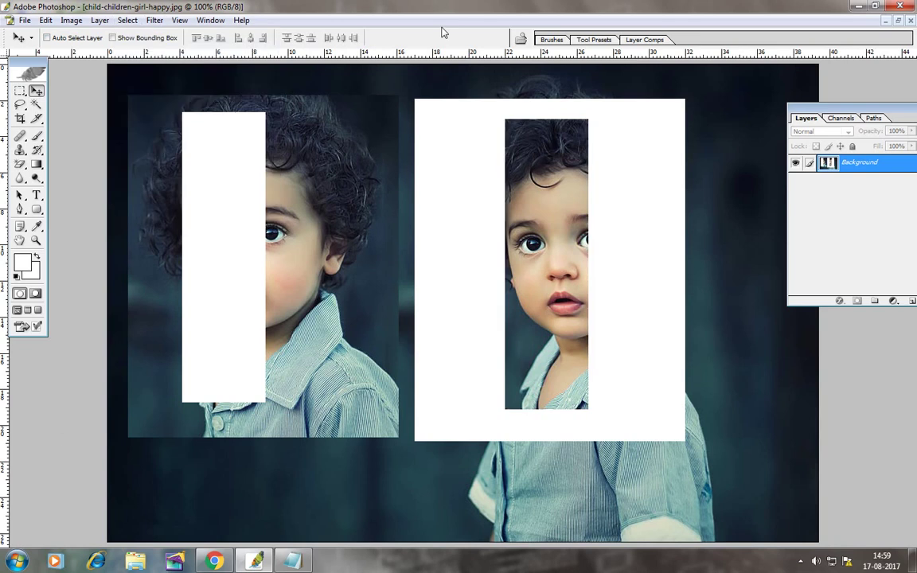
left_click(24, 20)
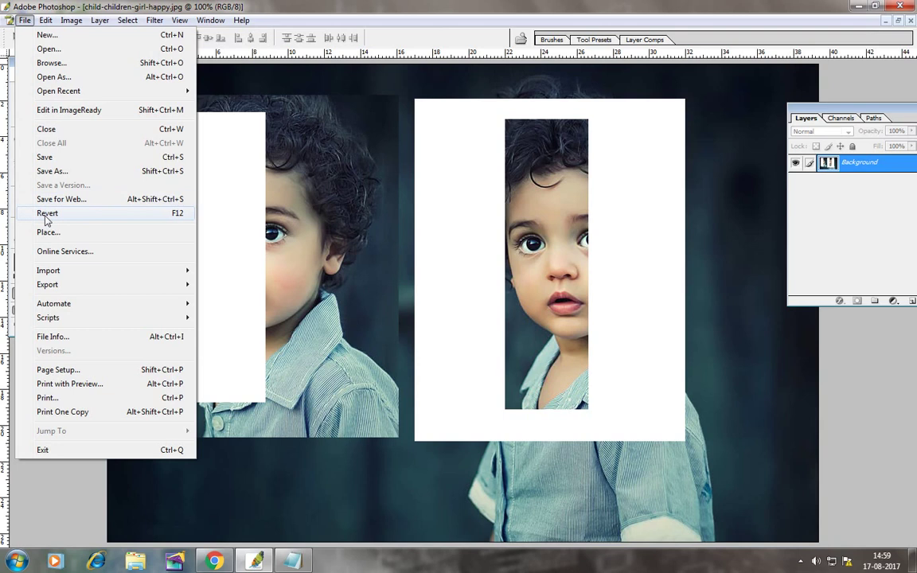
Step: Revert the child photo to its saved state in a floating window
left_click(45, 213)
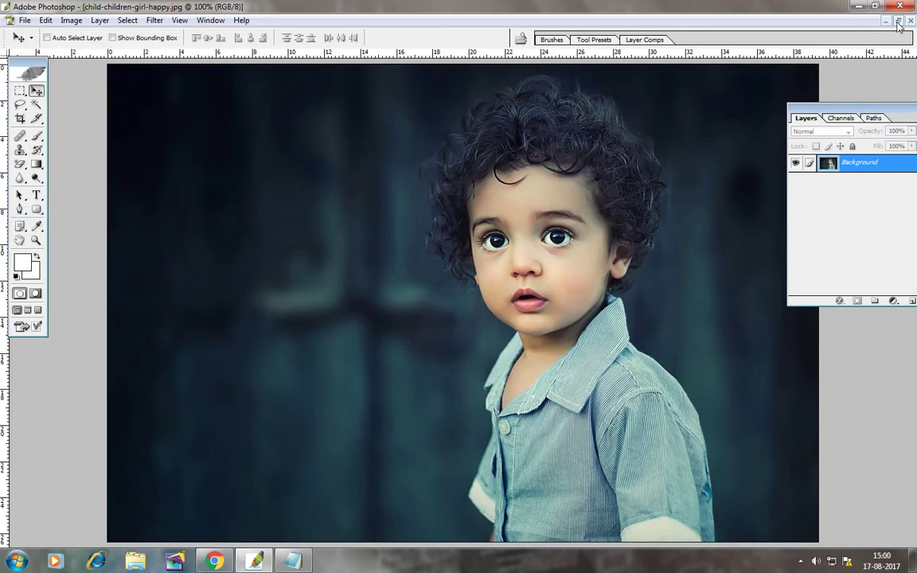
left_click(898, 21)
left_click_drag(382, 63, 357, 70)
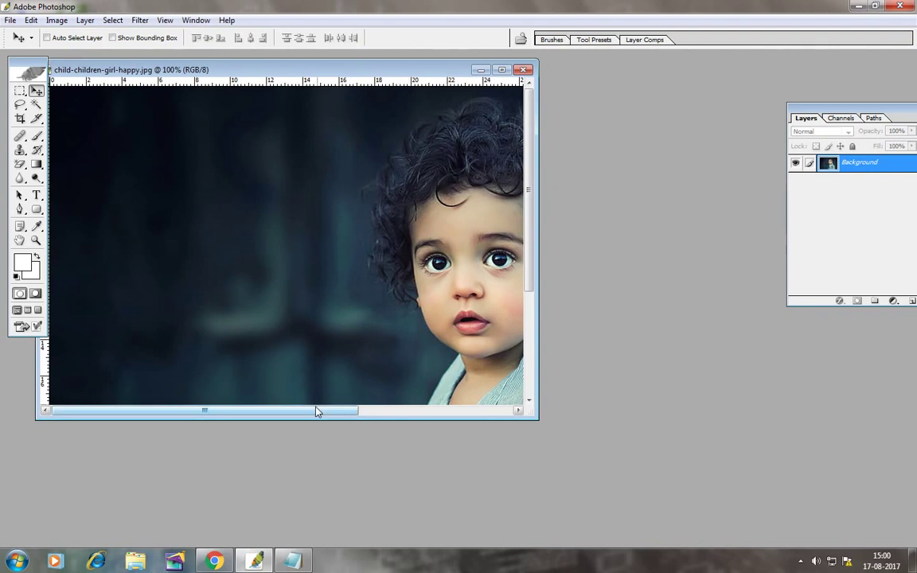
left_click_drag(317, 411, 438, 412)
Step: Create a blank white Untitled-1 document matching the photo's 39.37 × 26.46 cm size
left_click(10, 19)
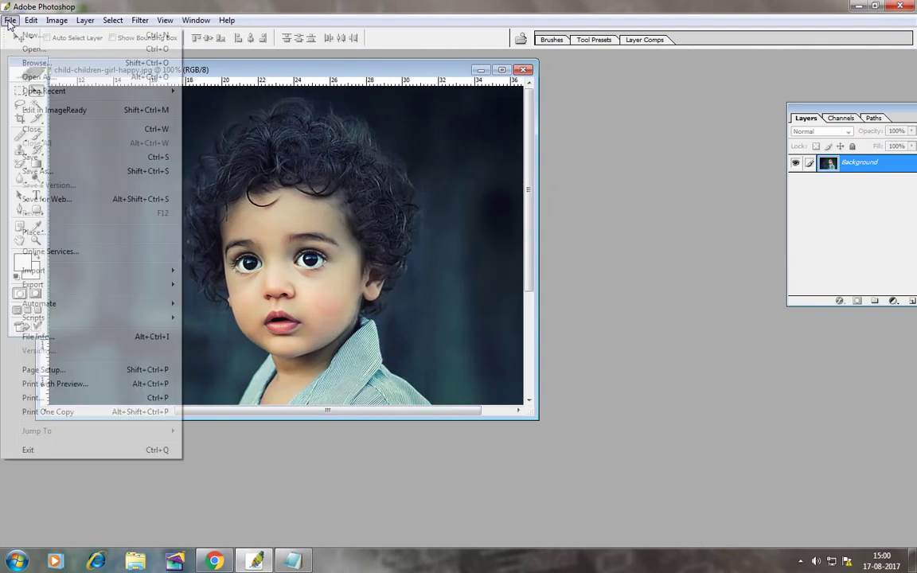
left_click(29, 35)
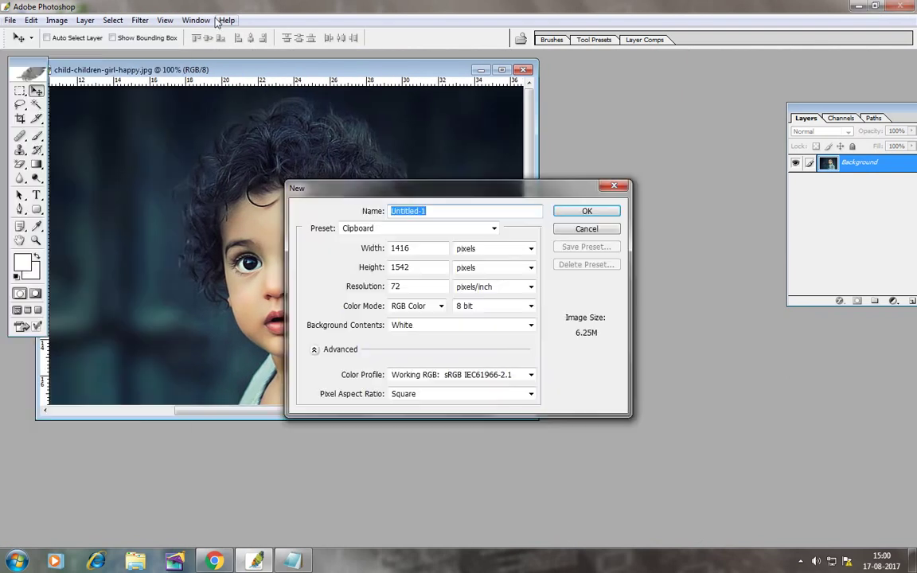
left_click(196, 19)
left_click(237, 370)
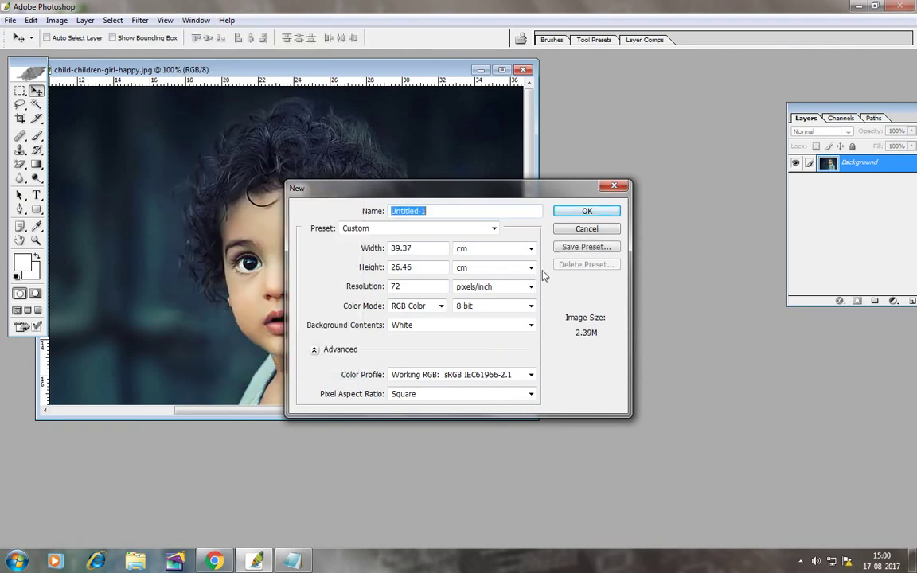
left_click(586, 212)
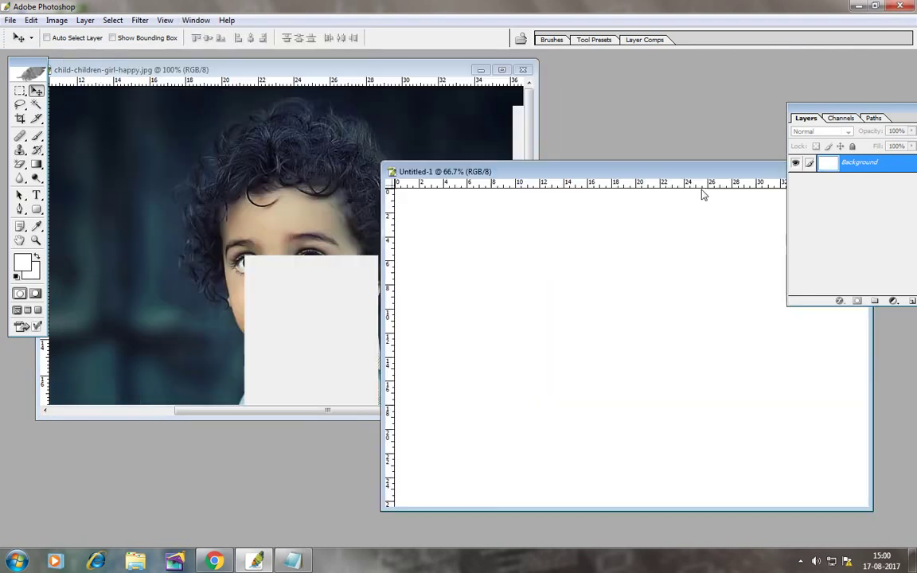
Step: Marquee-select the child's face and drag it into Untitled-1 as a new layer
left_click_drag(324, 80, 742, 169)
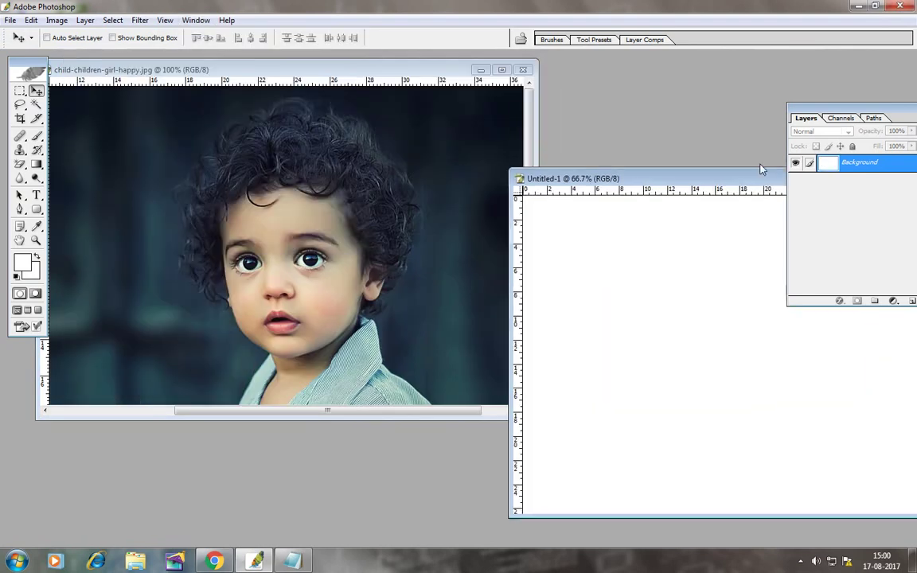
left_click(326, 81)
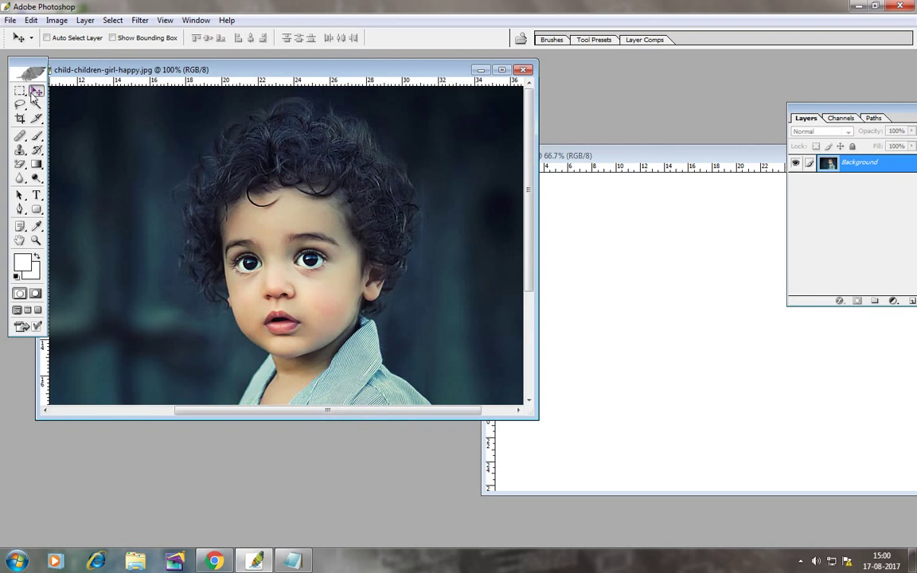
left_click(21, 90)
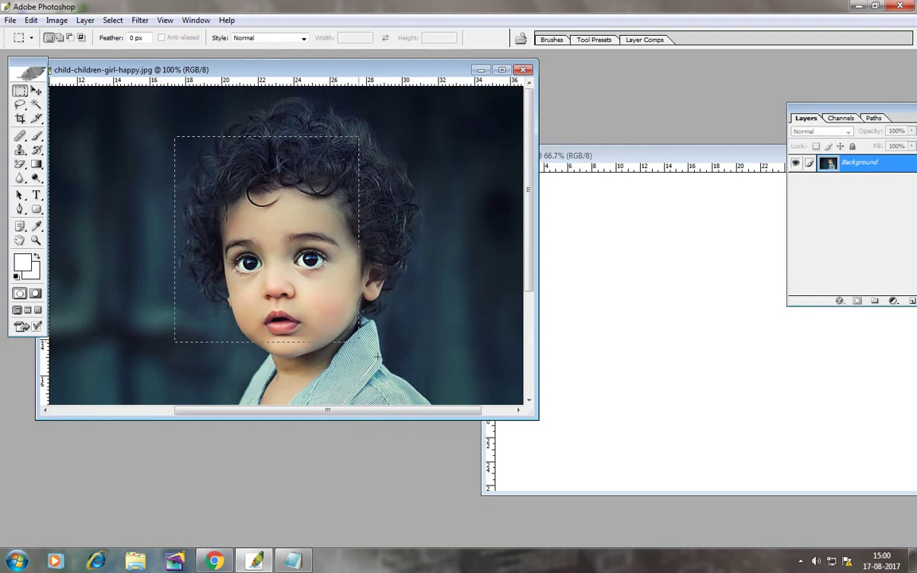
left_click_drag(358, 342, 412, 374)
left_click(36, 91)
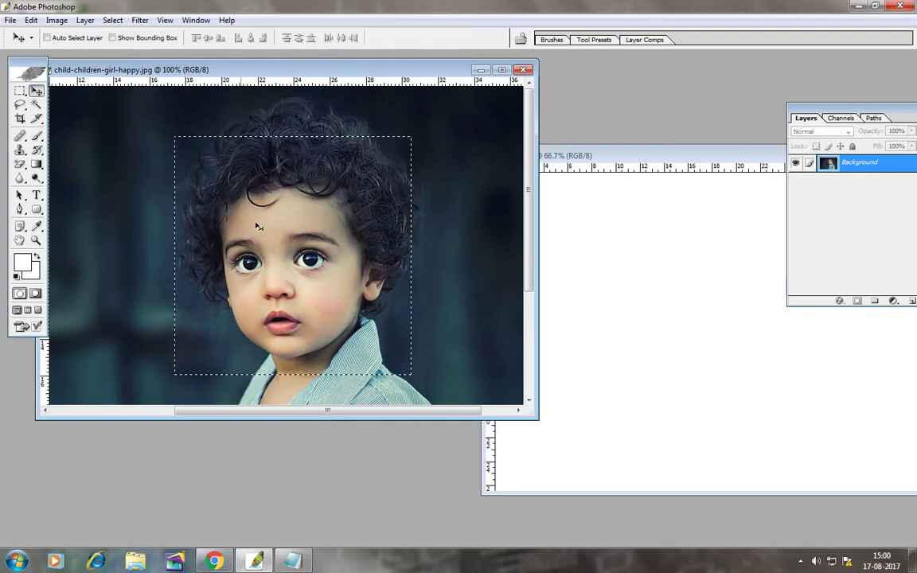
left_click_drag(256, 227, 688, 322)
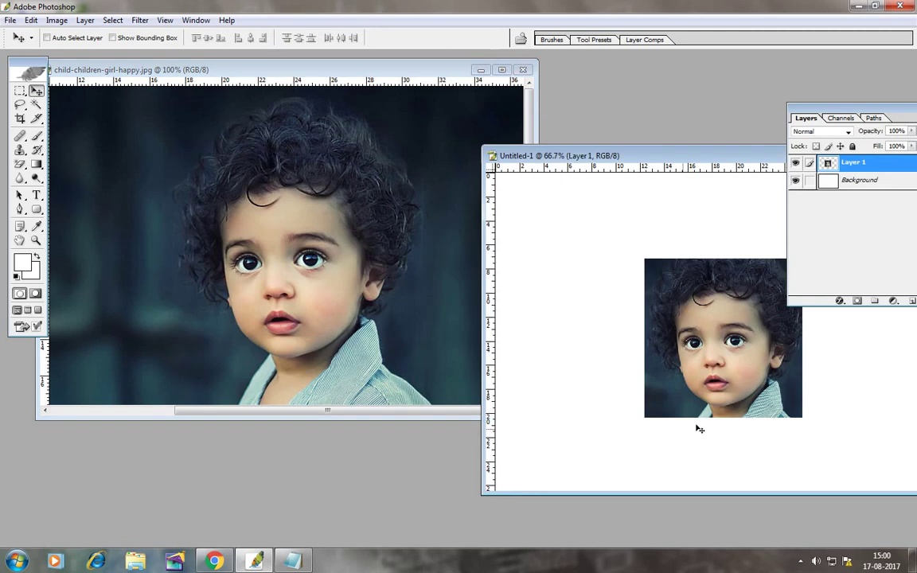
Step: Position Layer 1 toward the upper left of Untitled-1
left_click_drag(697, 428, 581, 386)
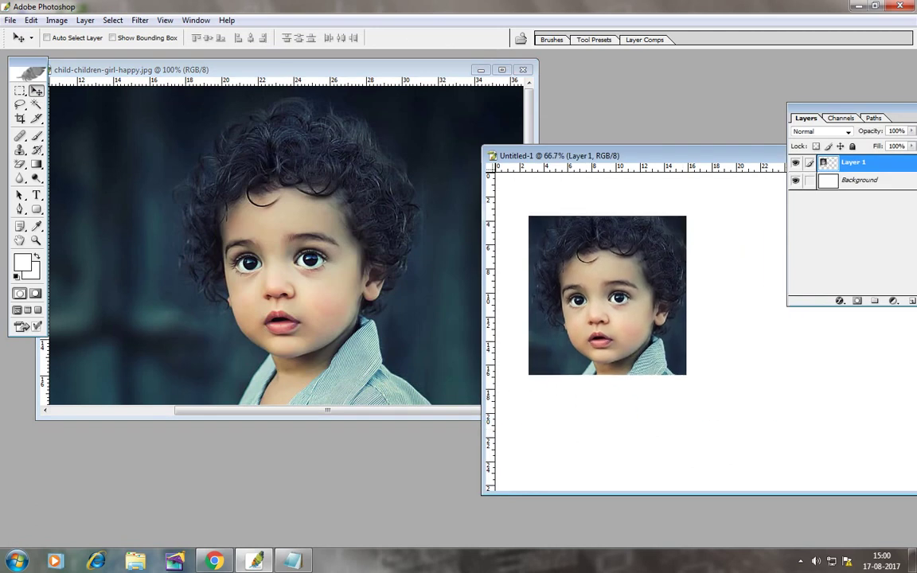
right_click(549, 298)
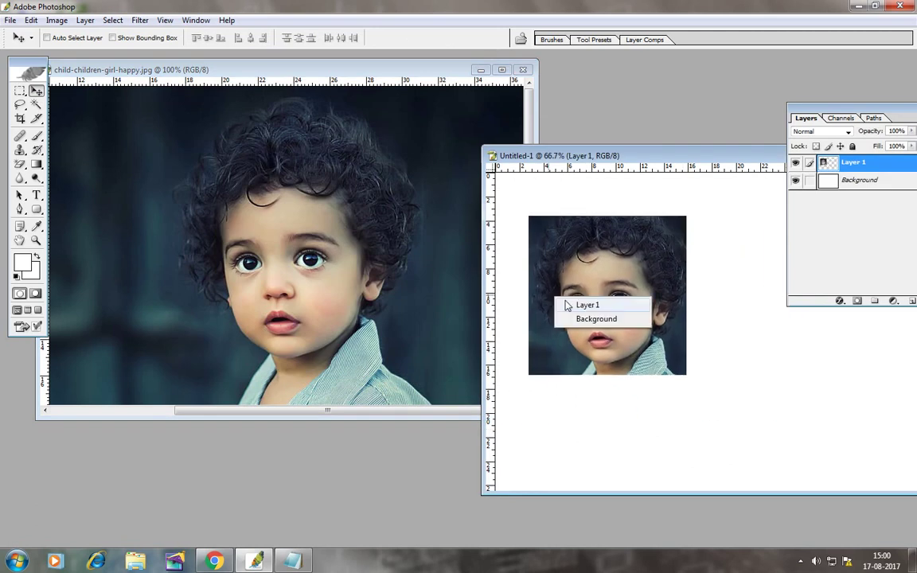
left_click(573, 304)
left_click_drag(577, 296, 581, 296)
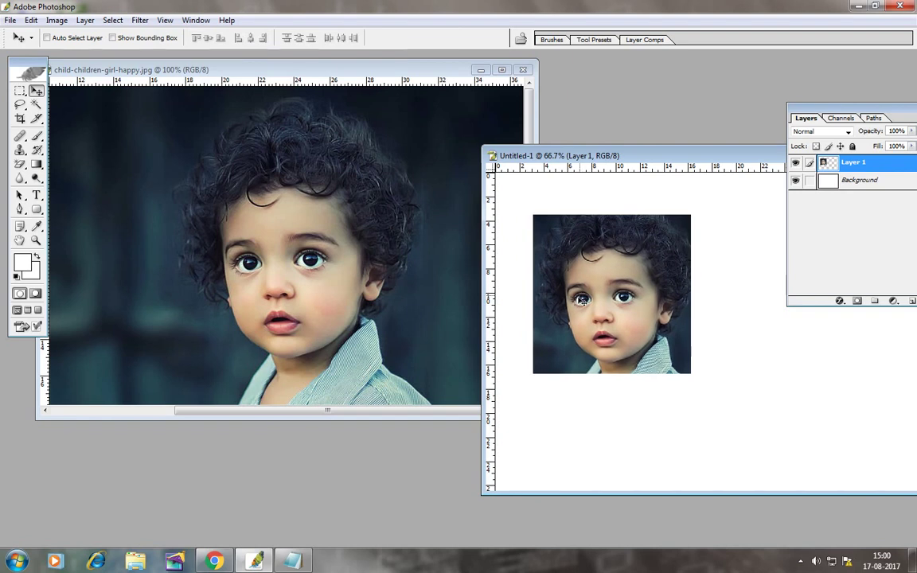
Step: Move the selected face region to the photo's right side and deselect
left_click(349, 136)
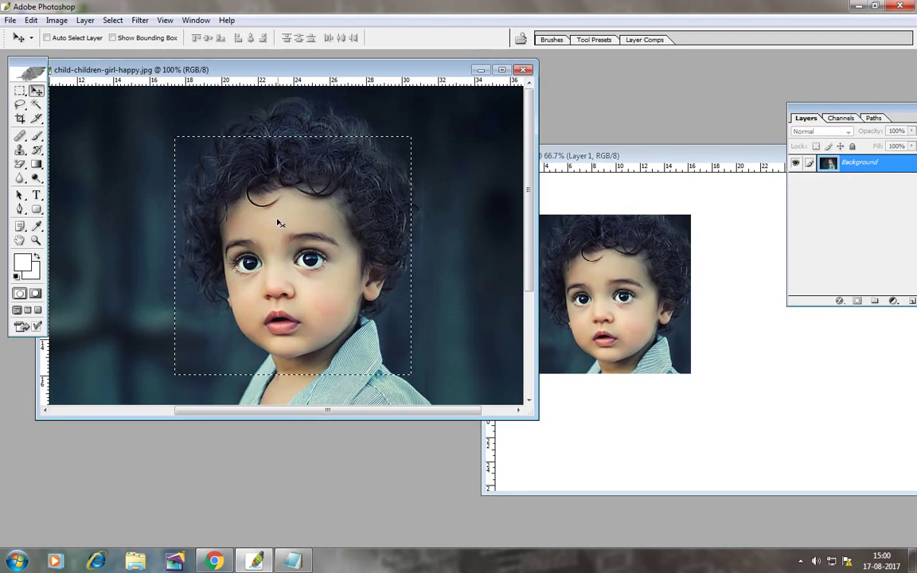
left_click_drag(341, 235, 489, 261)
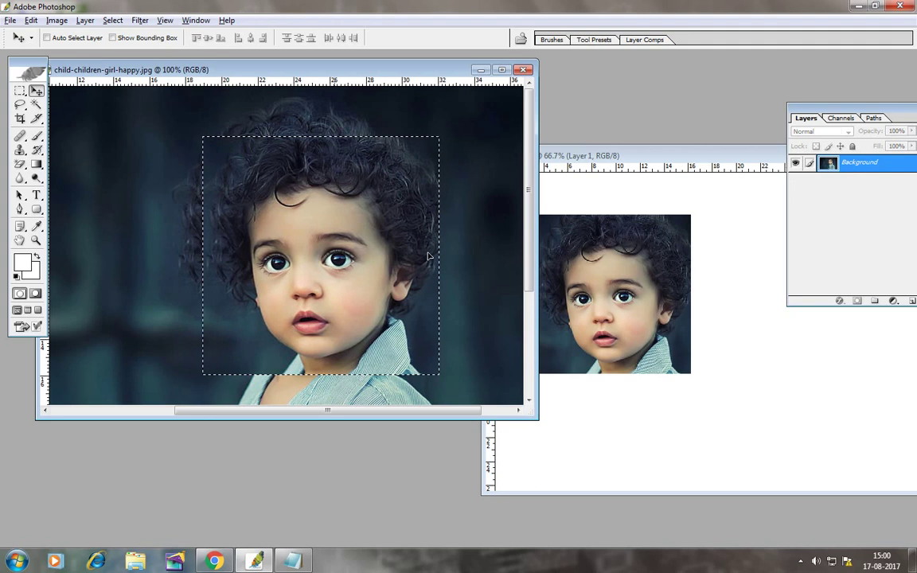
key("ctrl+z")
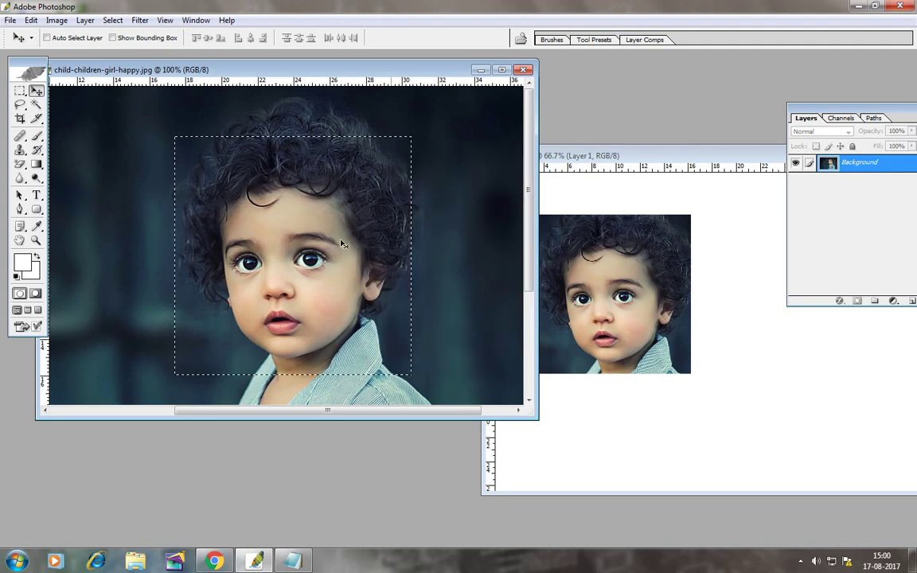
left_click_drag(264, 241, 394, 247)
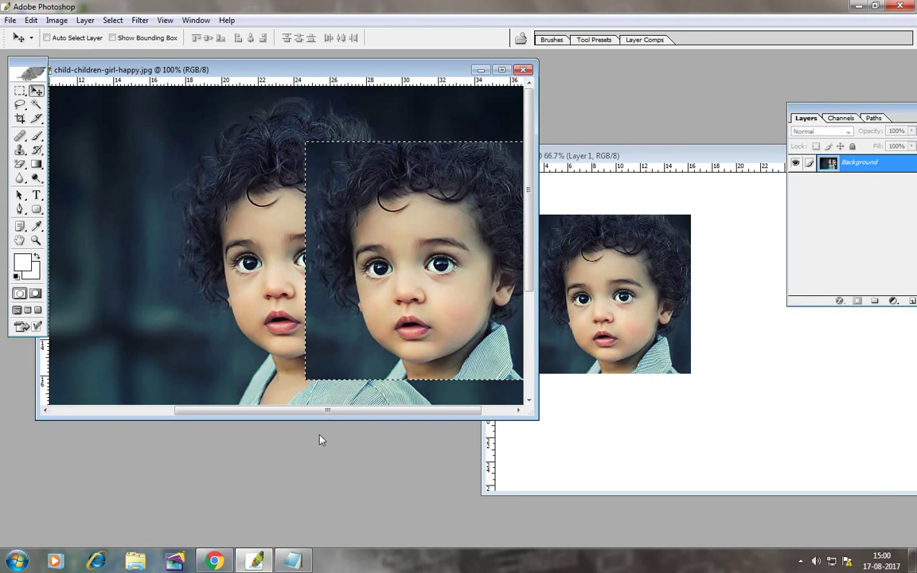
left_click(113, 20)
left_click(119, 45)
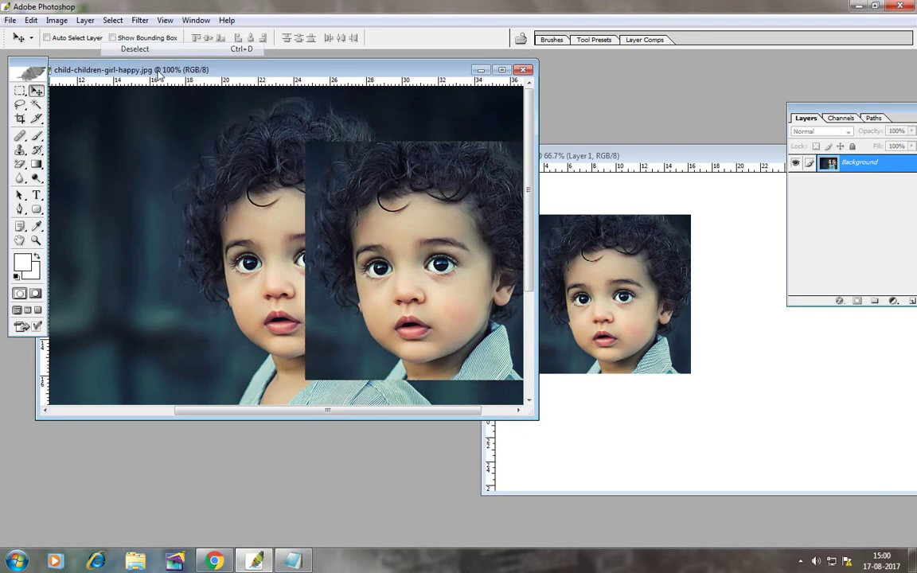
Step: Copy the 'Alt Press Move Tool' line from Notepad and minimize Notepad
left_click(293, 562)
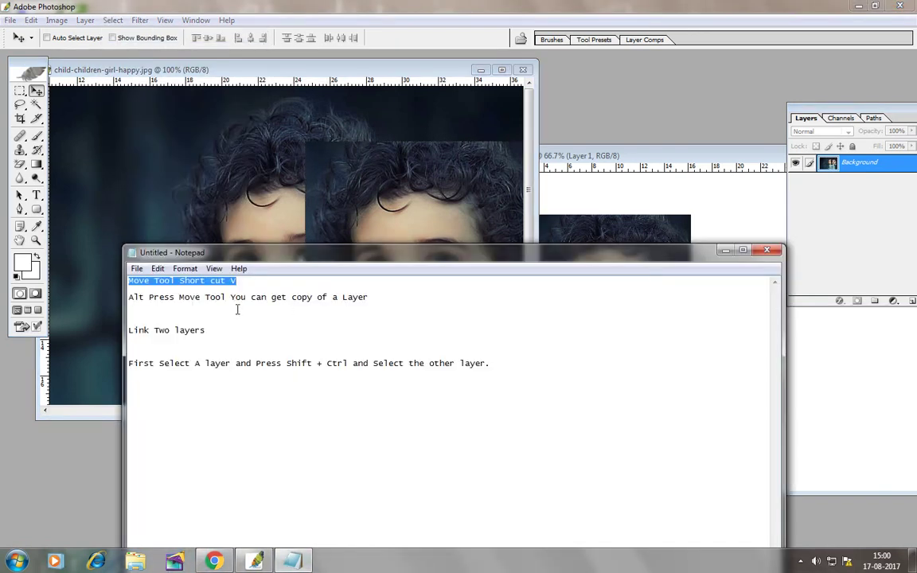
mouse_move(130, 297)
left_mouse_down()
mouse_move(389, 297)
mouse_move(111, 299)
left_mouse_up()
left_click(400, 292)
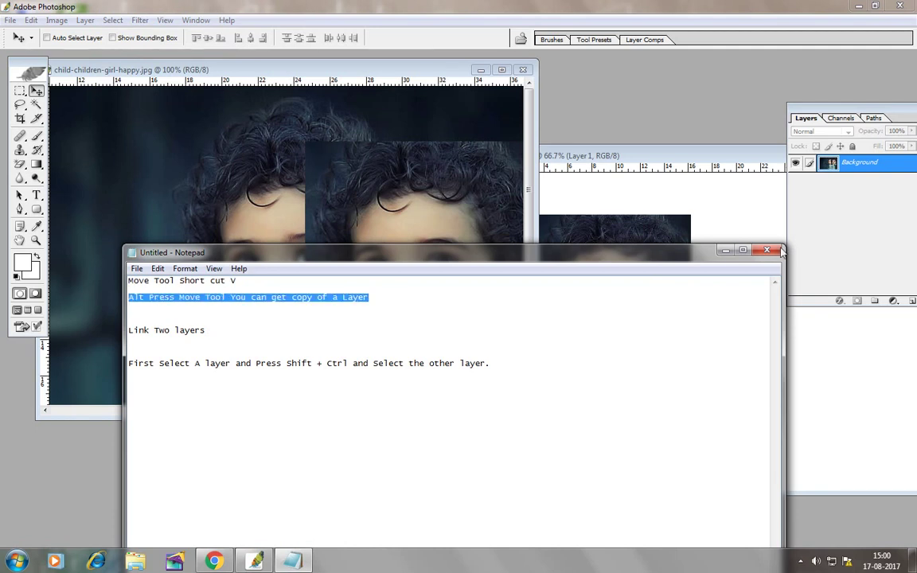
left_click(724, 251)
Step: Paste the yellow 'Alt Press Move Tool You can get copy of a Layer' text and move it up-left
double_click(449, 69)
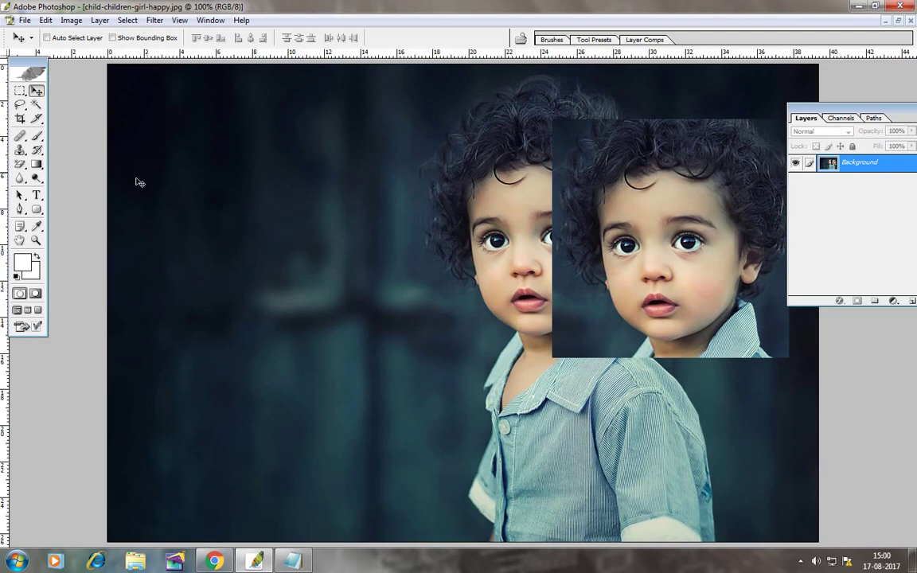
left_click(37, 195)
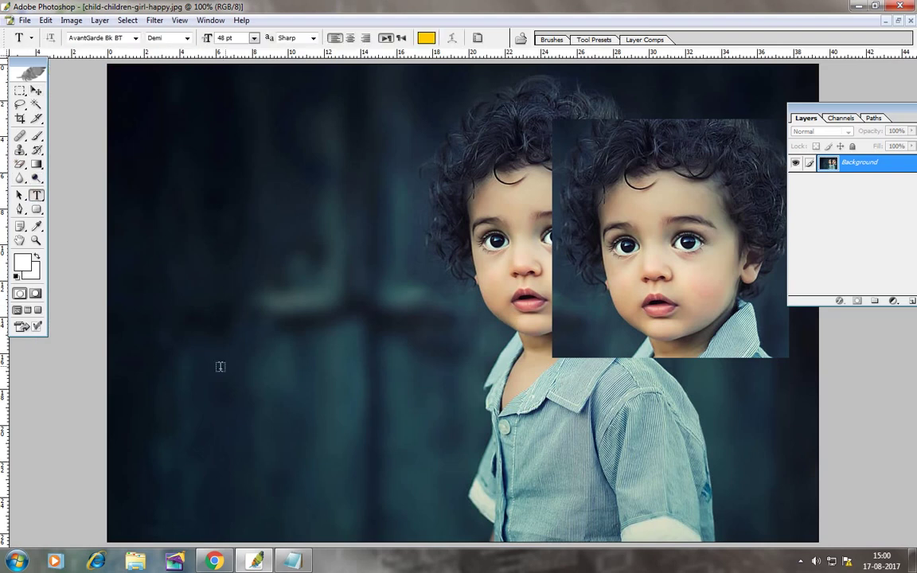
left_click(158, 395)
key("ctrl+v")
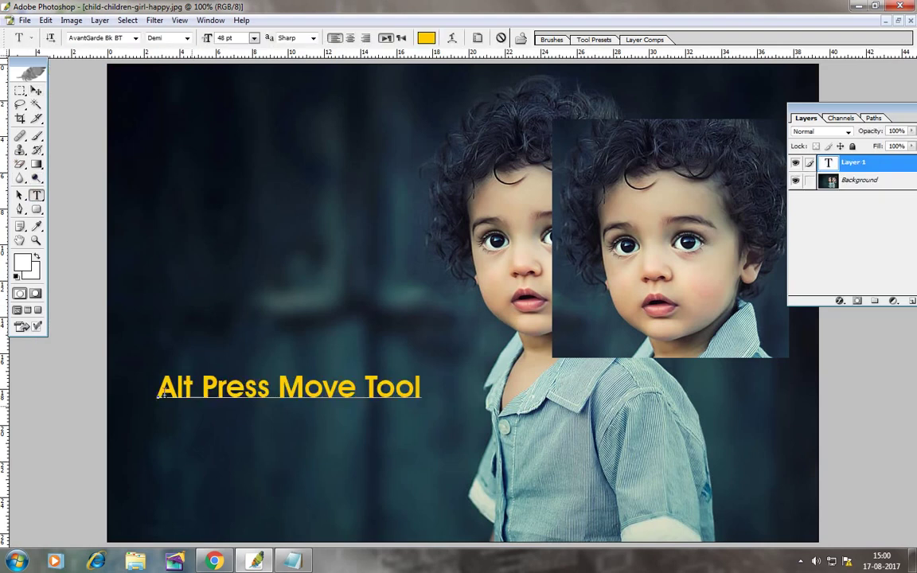
key("ctrl+a")
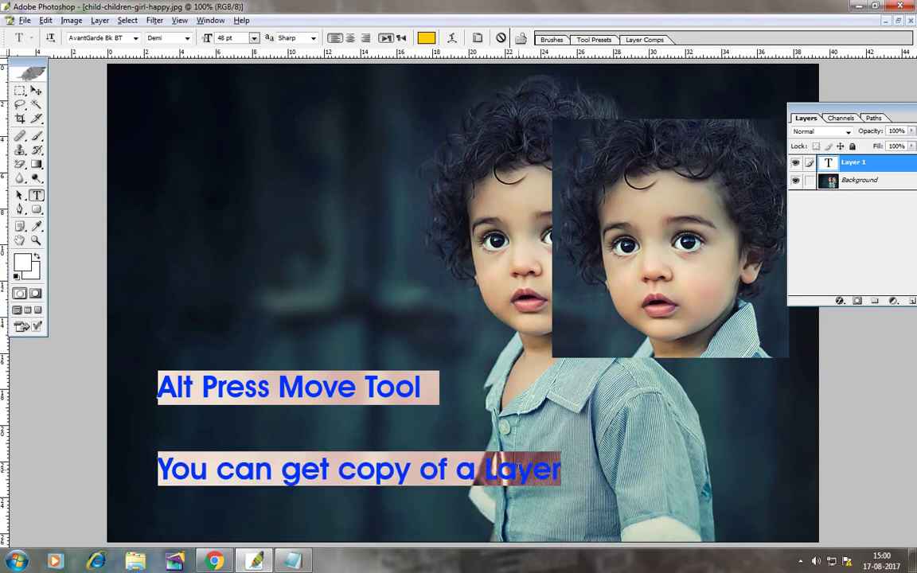
key("ctrl+Return")
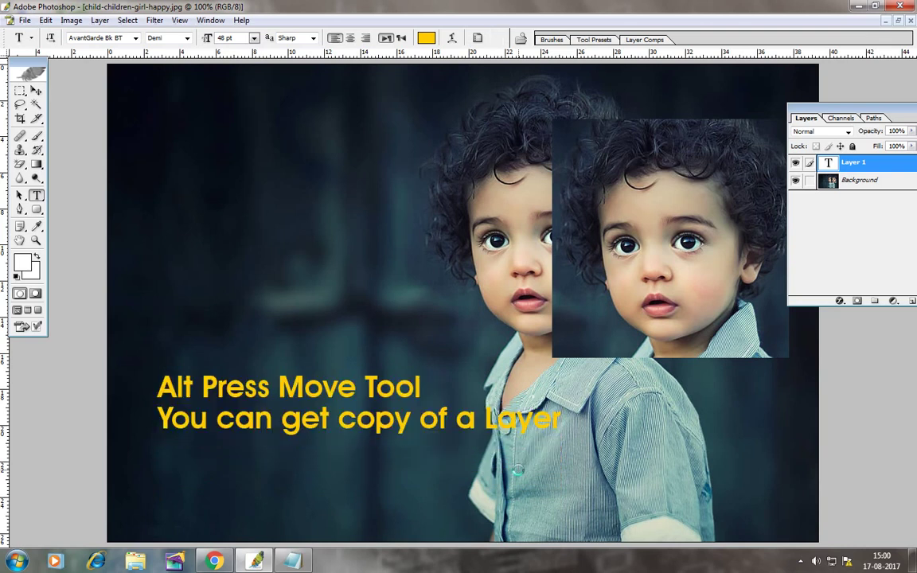
key("v")
left_click_drag(417, 368, 391, 286)
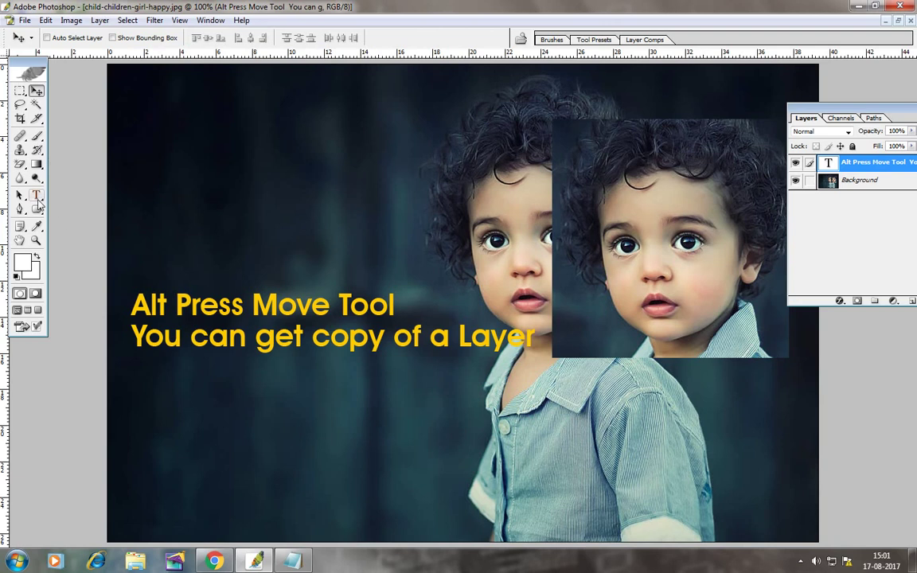
Step: Break 'of a Layer' onto its own line, then make Background the active layer
left_click(36, 199)
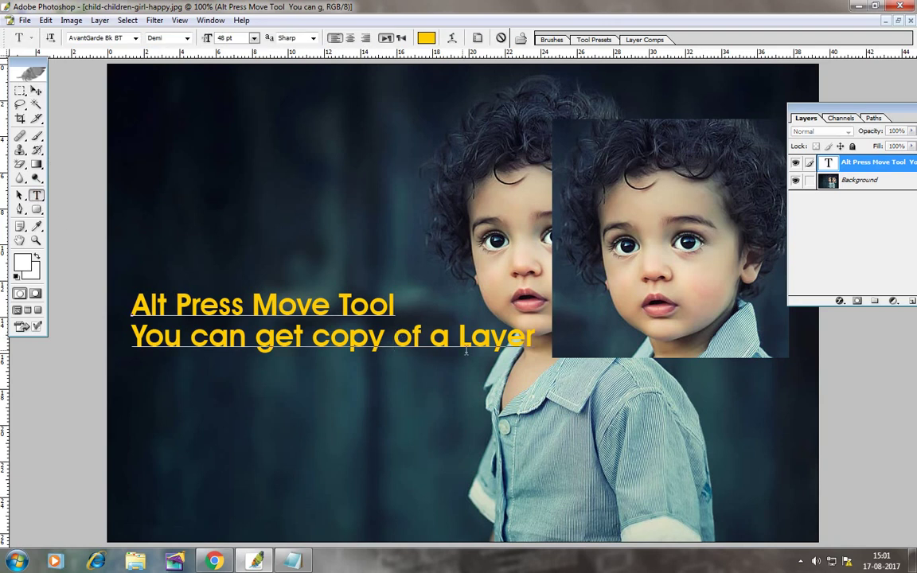
left_click(398, 336)
key("Return")
left_click(35, 91)
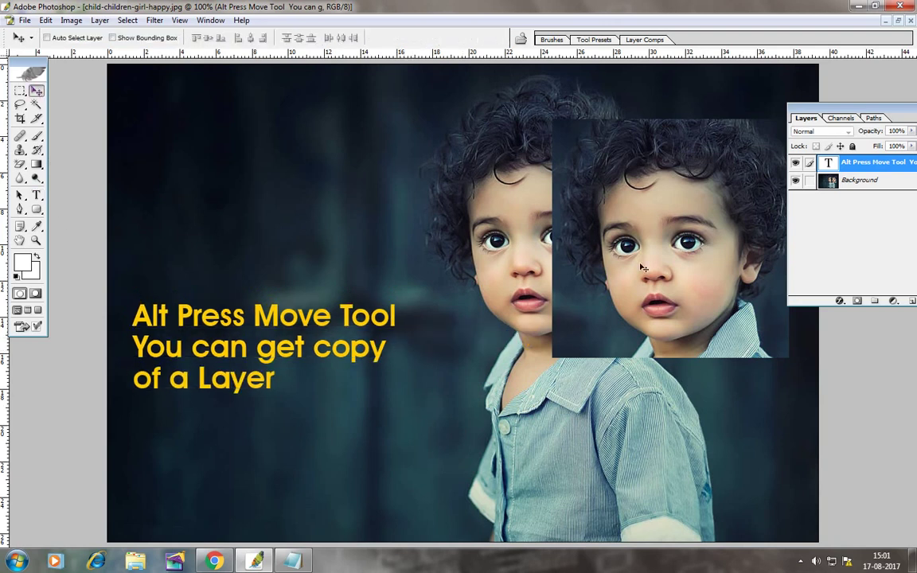
right_click(688, 286)
left_click(721, 297)
Step: Select the inset face, Alt-drag five copies across the photo's right half, and deselect
left_click(20, 92)
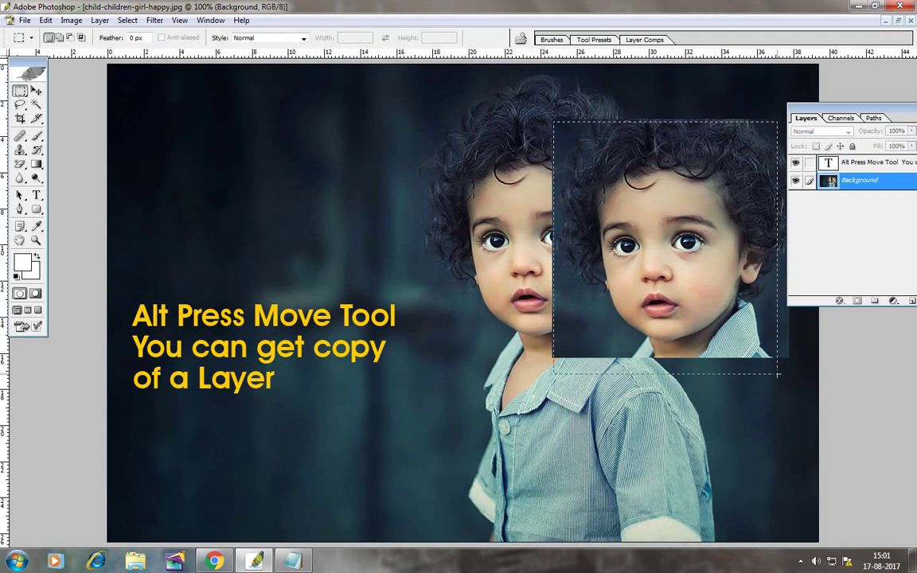
left_click_drag(768, 390, 786, 358)
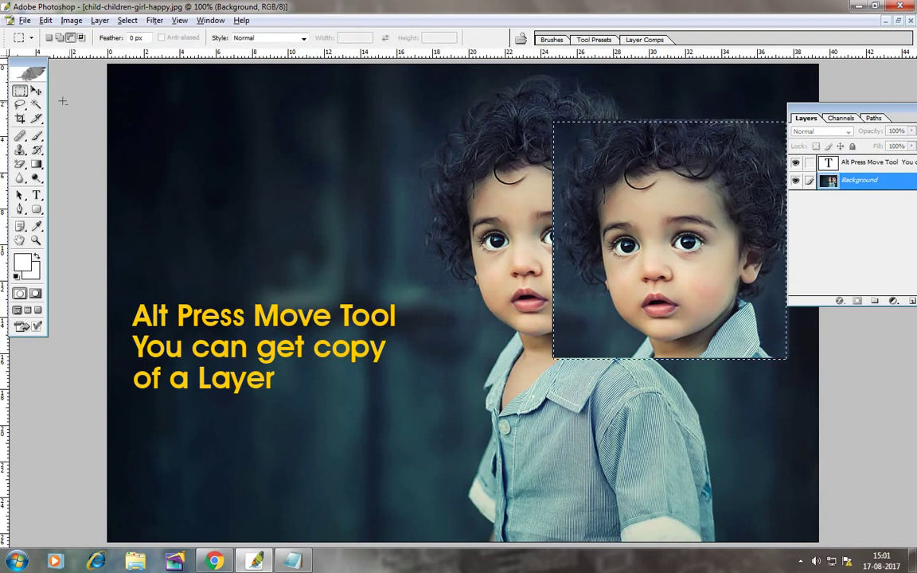
left_click(35, 91)
mouse_move(488, 200)
left_mouse_down()
mouse_move(355, 160)
mouse_move(496, 406)
left_mouse_up()
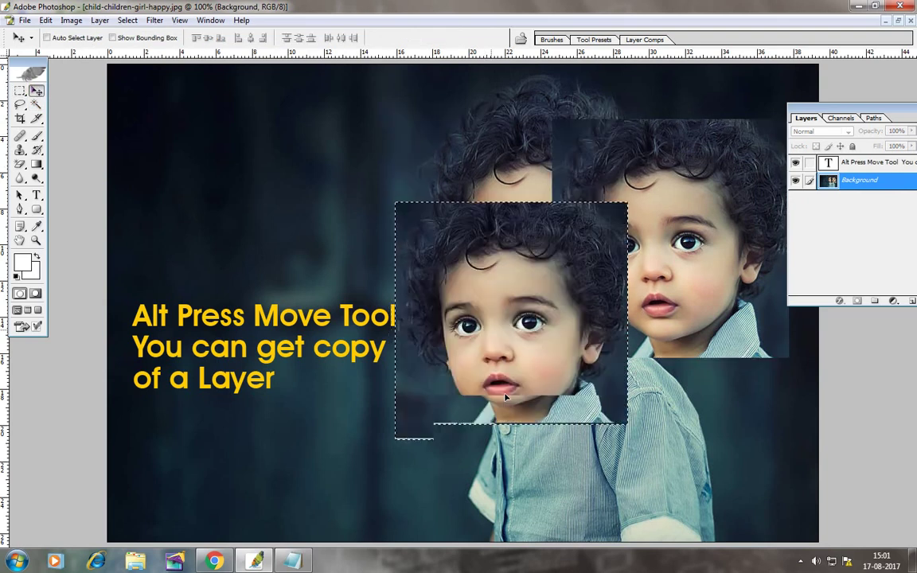
mouse_move(564, 420)
left_mouse_down()
mouse_move(557, 248)
mouse_move(423, 168)
mouse_move(703, 332)
left_mouse_up()
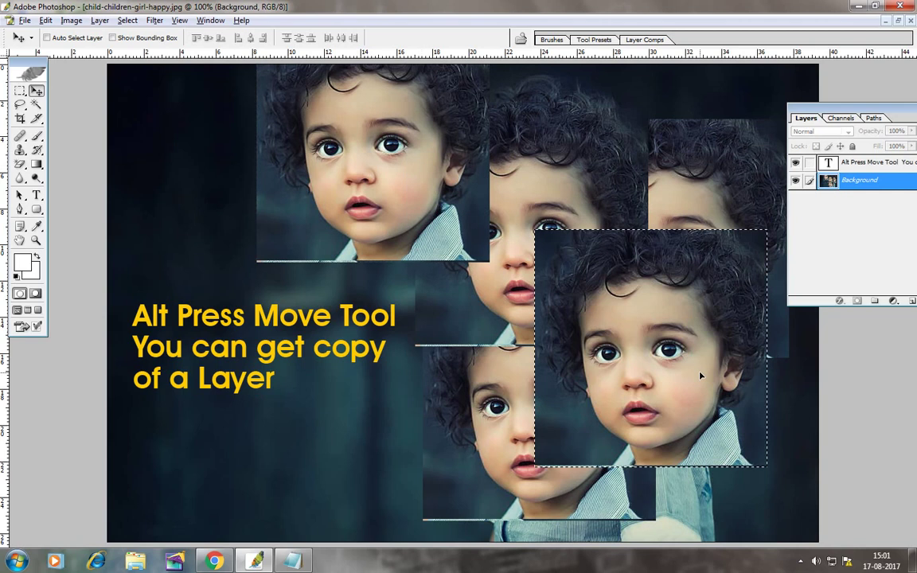
mouse_move(681, 393)
left_mouse_down()
mouse_move(500, 479)
mouse_move(578, 304)
left_mouse_up()
left_click_drag(563, 259, 669, 204)
mouse_move(608, 187)
left_mouse_down()
mouse_move(643, 316)
mouse_move(589, 423)
left_mouse_up()
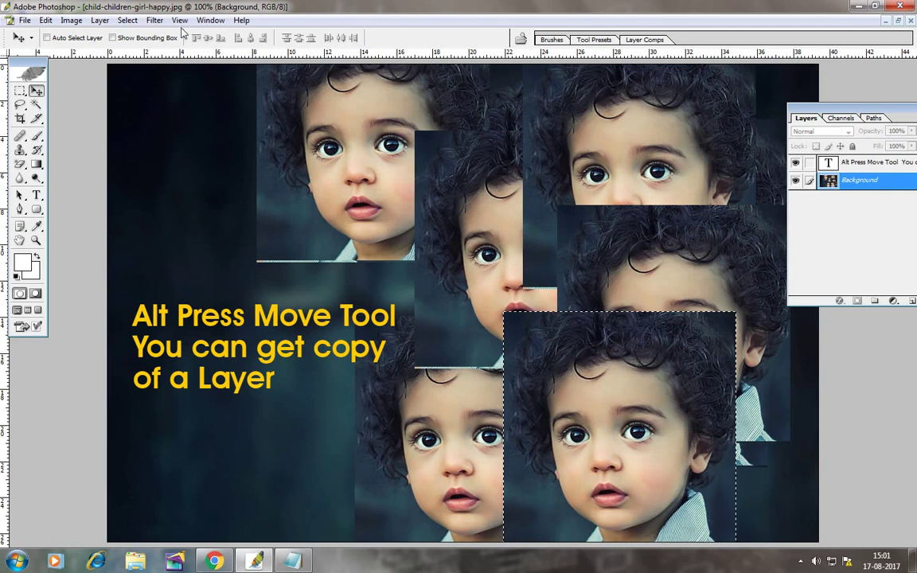
left_click(127, 20)
left_click(150, 50)
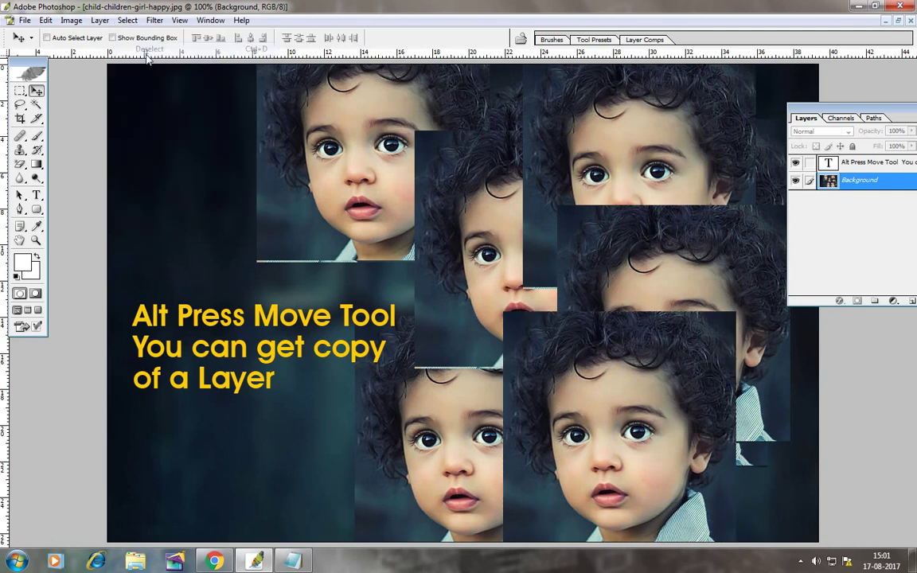
left_click(24, 20)
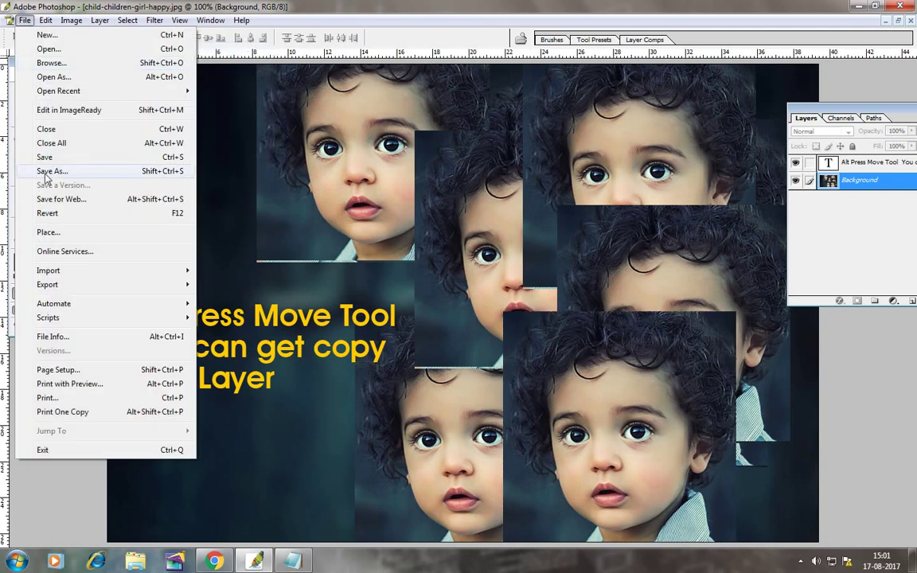
Step: Revert the photo, float the document windows, enlarge the photo window, and reposition the Layers panel
left_click(47, 213)
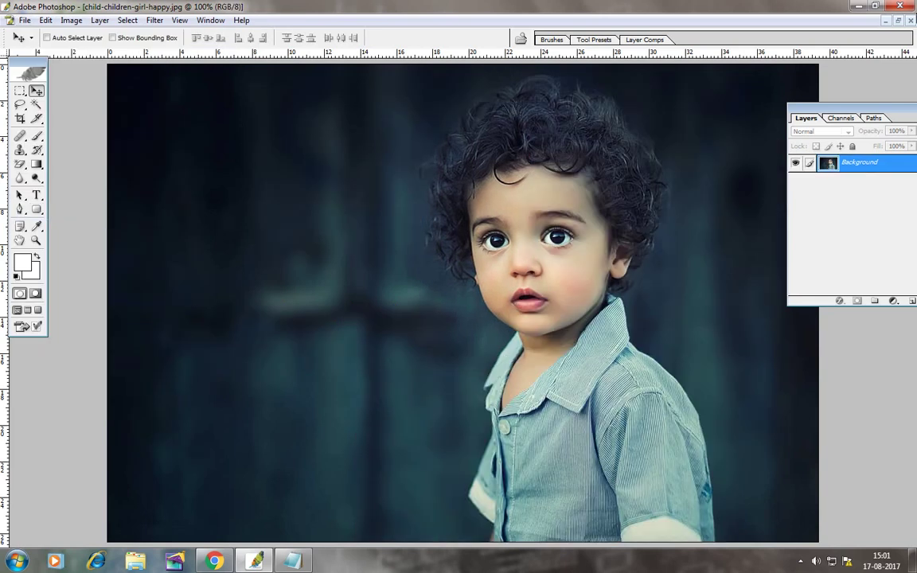
left_click(899, 22)
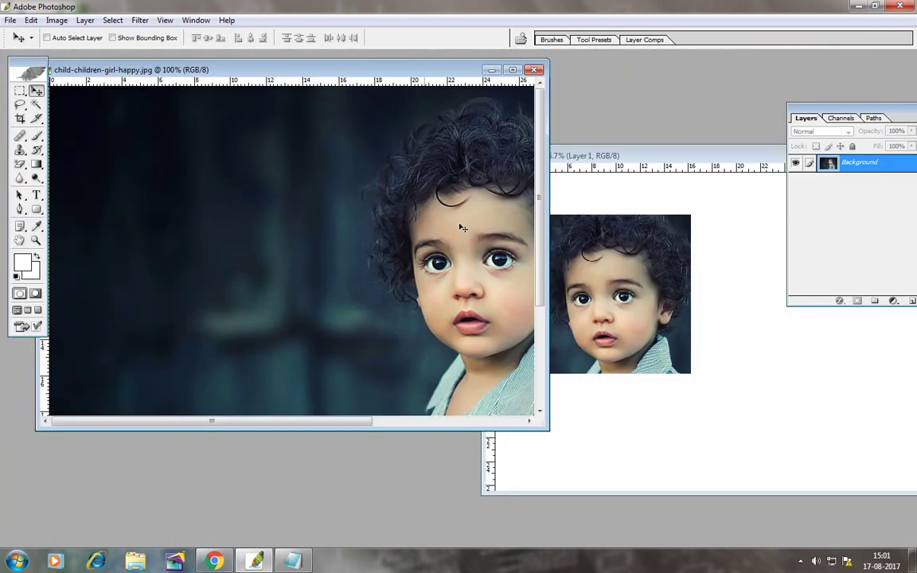
left_click_drag(545, 441, 587, 533)
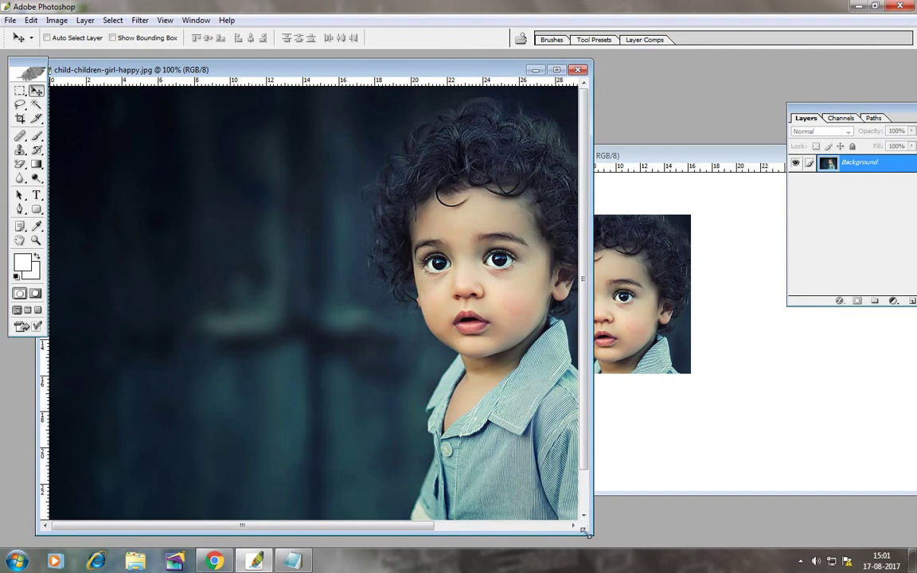
left_click_drag(509, 327, 335, 329)
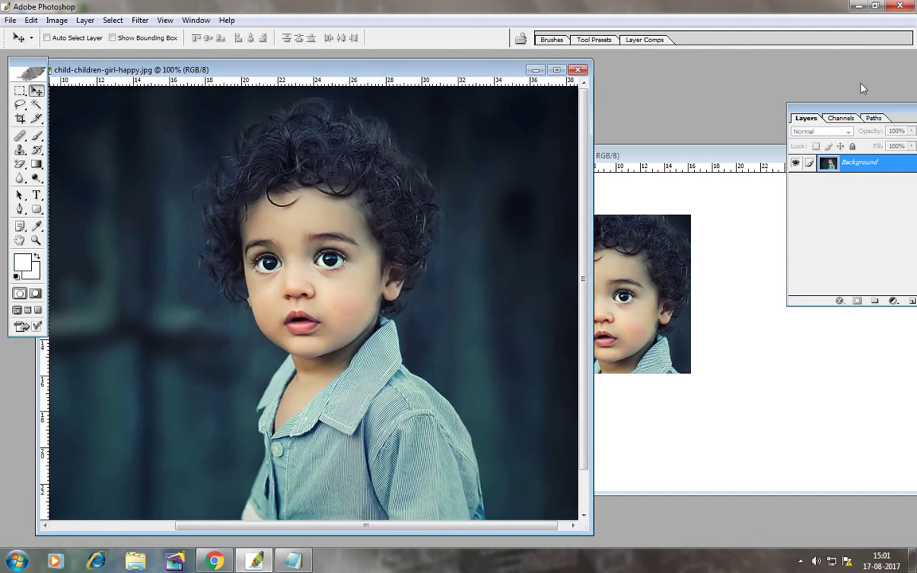
left_click_drag(841, 112, 755, 93)
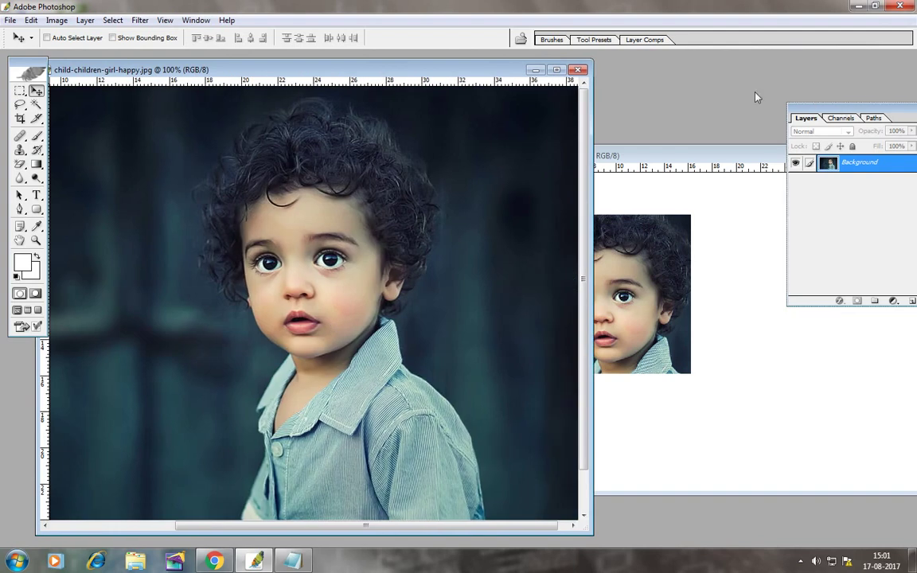
left_click(20, 92)
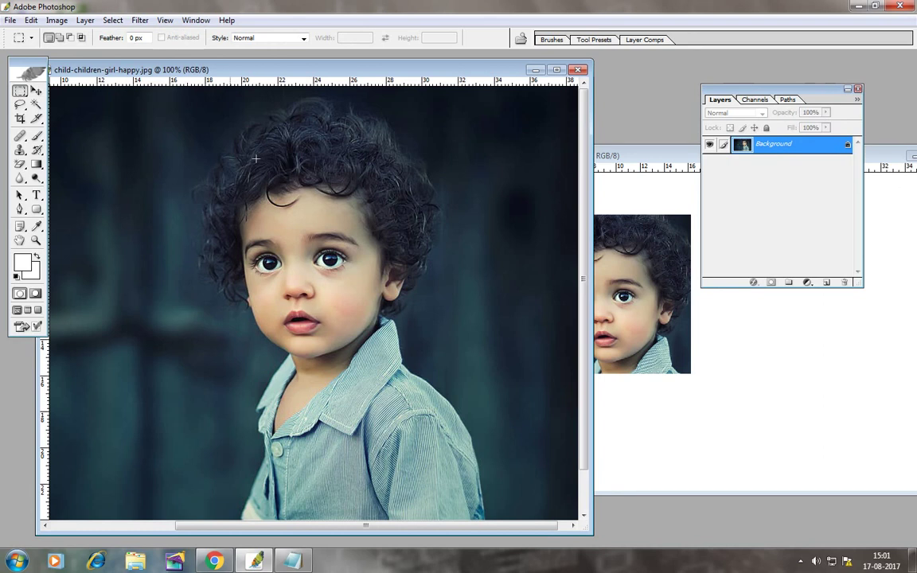
Step: Bring the selected face crop into Untitled-1 as Layer 2 and move the linked faces together
left_click(36, 91)
mouse_move(341, 321)
left_mouse_down()
mouse_move(439, 374)
mouse_move(755, 419)
mouse_move(764, 367)
left_mouse_up()
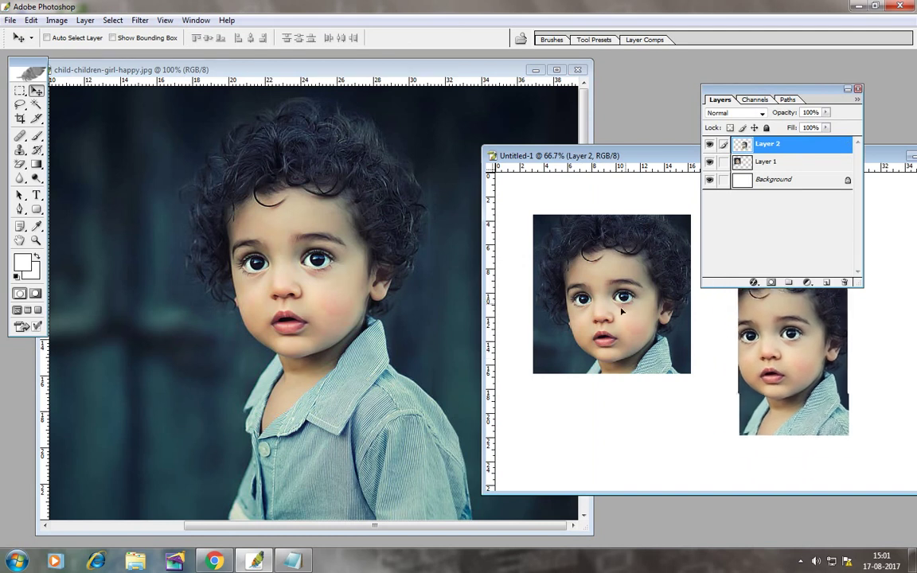
left_click_drag(717, 88, 678, 69)
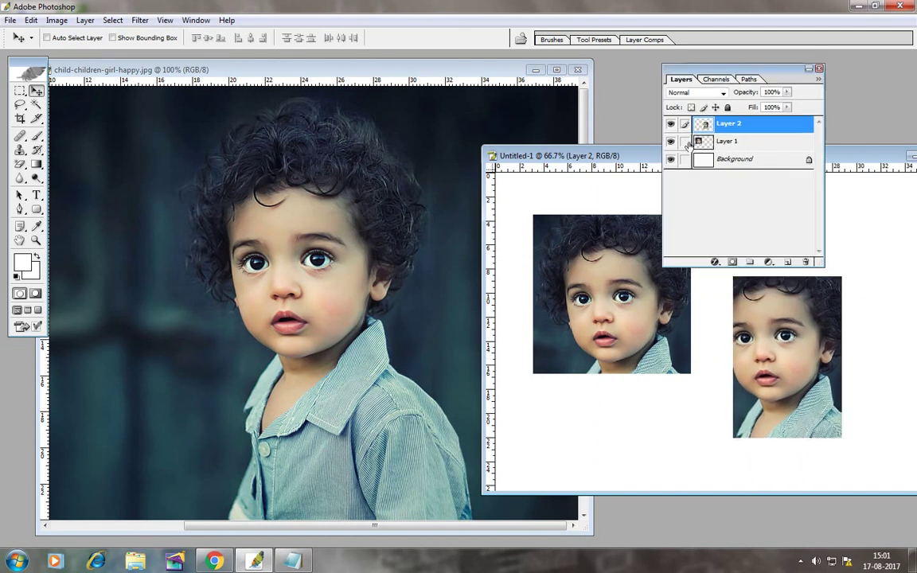
left_click_drag(620, 326, 630, 320)
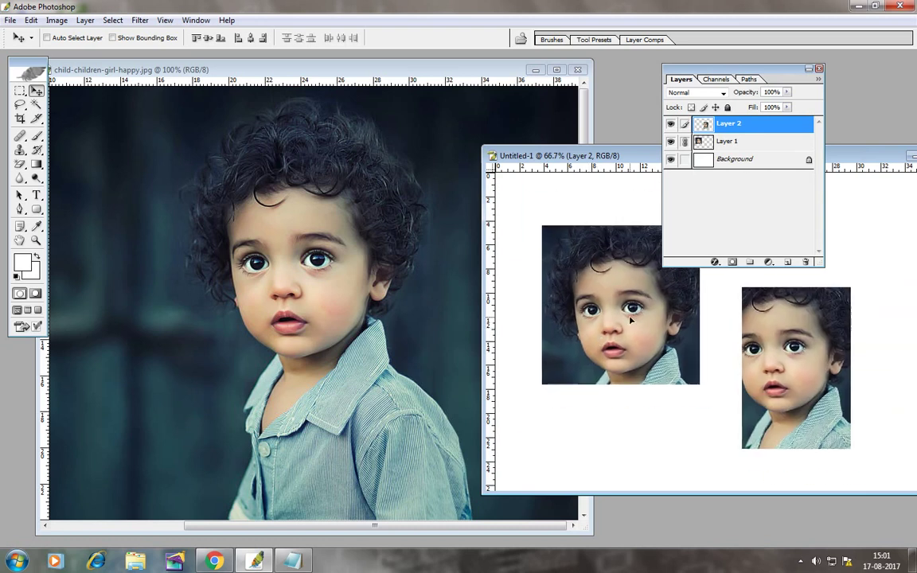
Step: Unlink Layer 1 from Layer 2 and make Layer 1, the left photo, the active layer
left_click(685, 142)
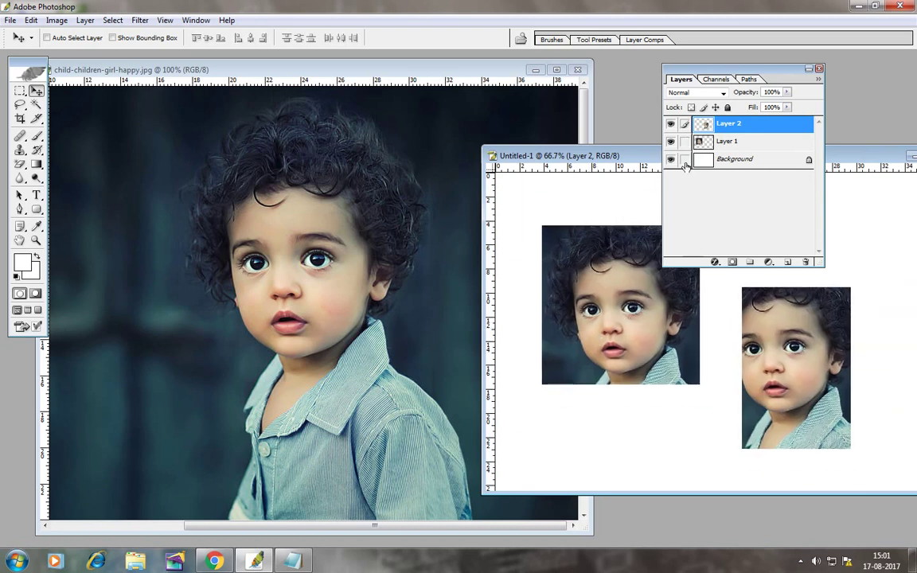
right_click(554, 248)
left_click(569, 253)
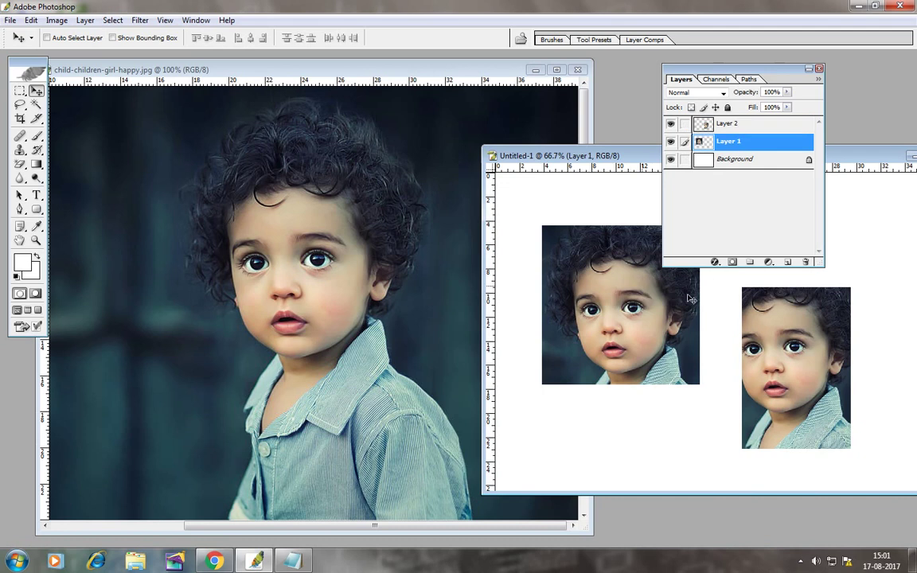
right_click(772, 347)
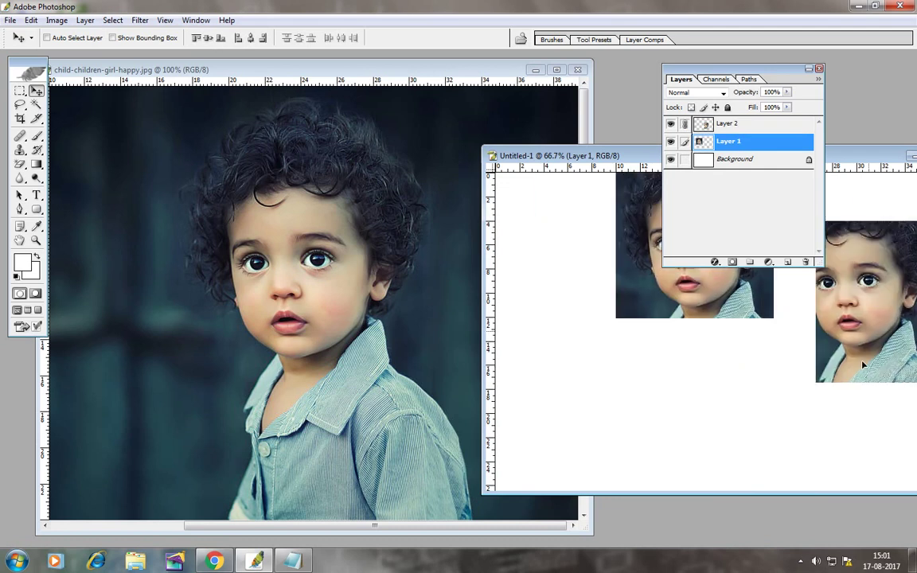
Step: In Notepad, select the 'First Select…' line from the 'Link Two layers' note
left_click(293, 561)
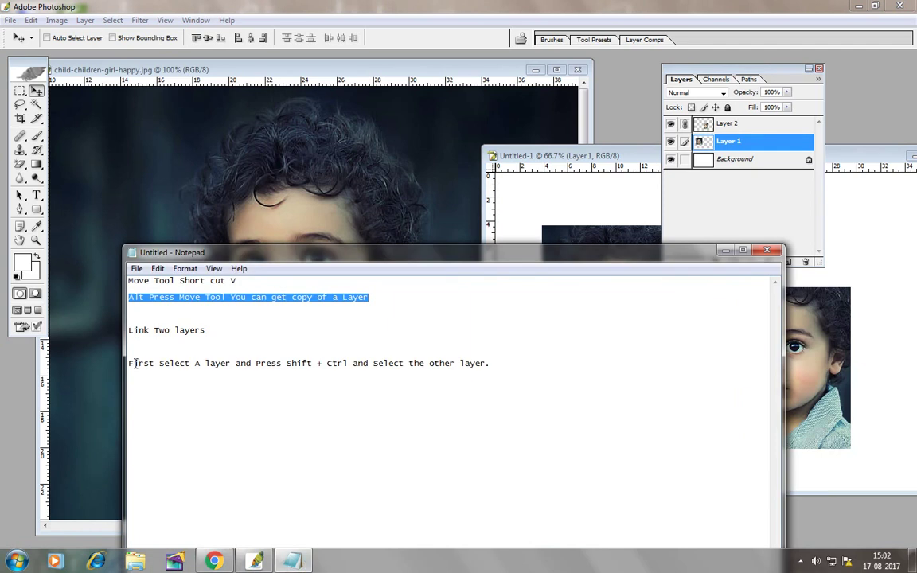
left_click_drag(135, 363, 491, 364)
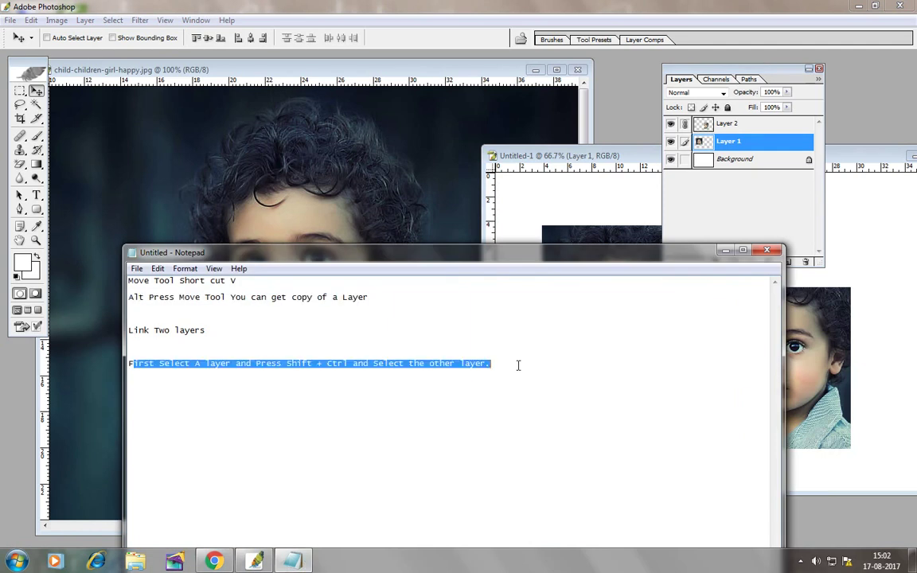
Step: Return to Photoshop, move Untitled-1 left, and set the foreground colour to black
left_click(649, 231)
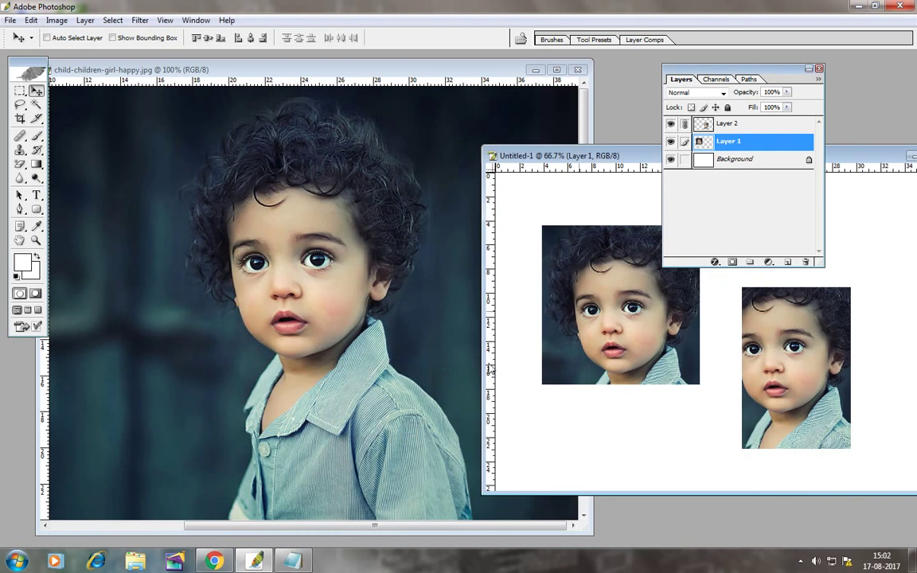
left_click_drag(606, 163, 328, 144)
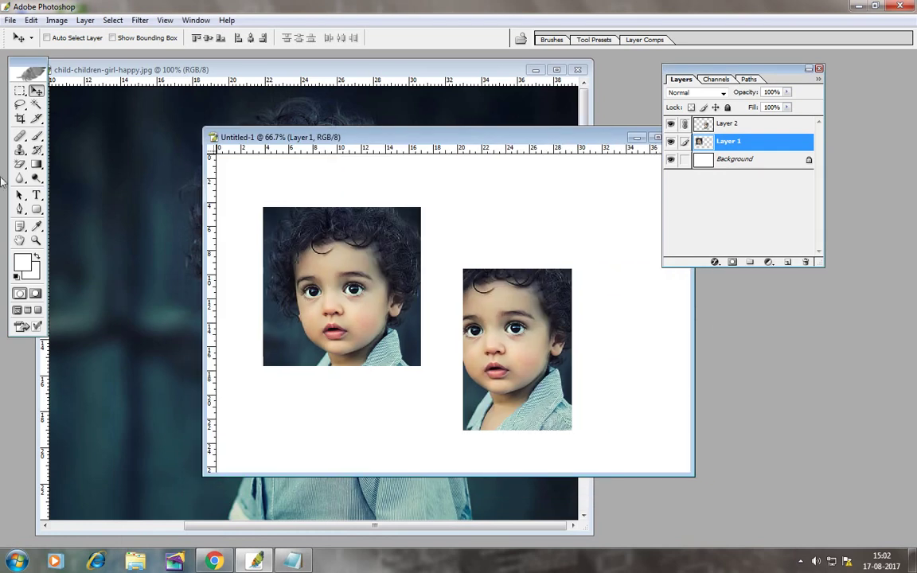
left_click(23, 261)
left_click_drag(605, 334, 547, 399)
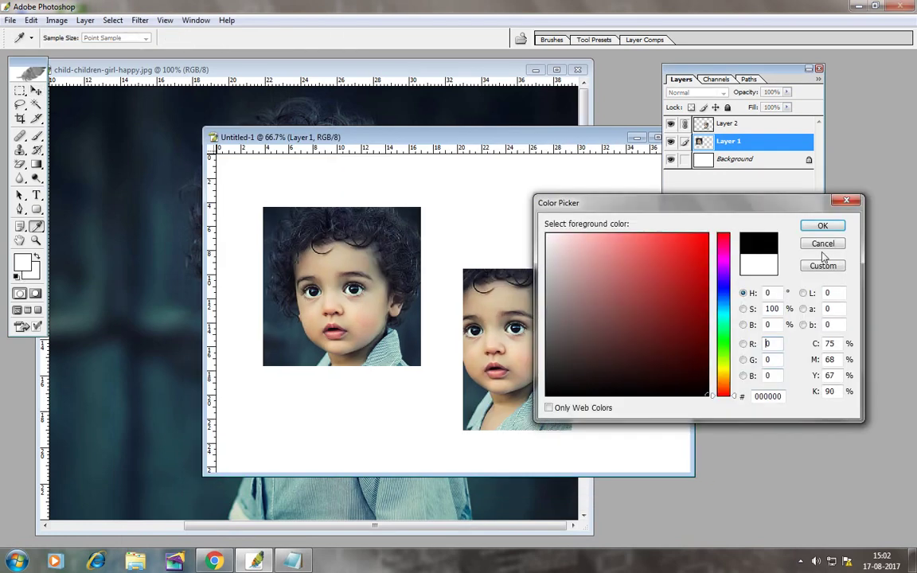
left_click(817, 227)
left_click(36, 91)
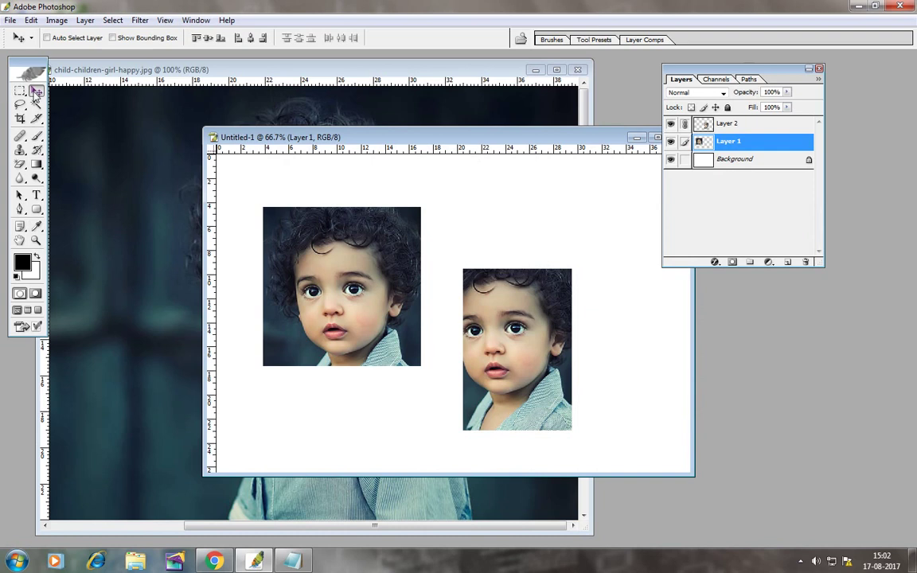
Step: Paste the copied linking note as a text layer on Untitled-1 and enlarge the document window
left_click(36, 195)
left_click(216, 167)
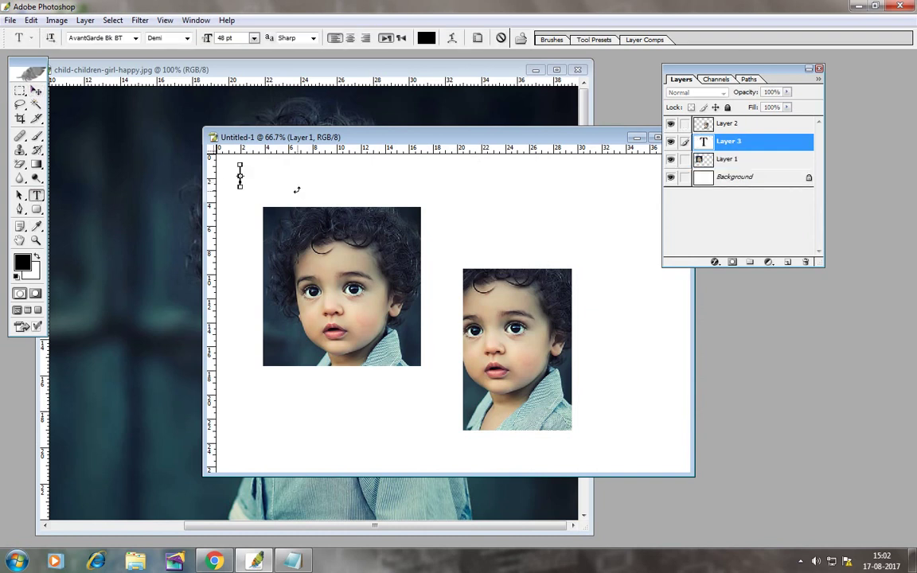
key("ctrl+v")
left_click_drag(521, 277, 562, 324)
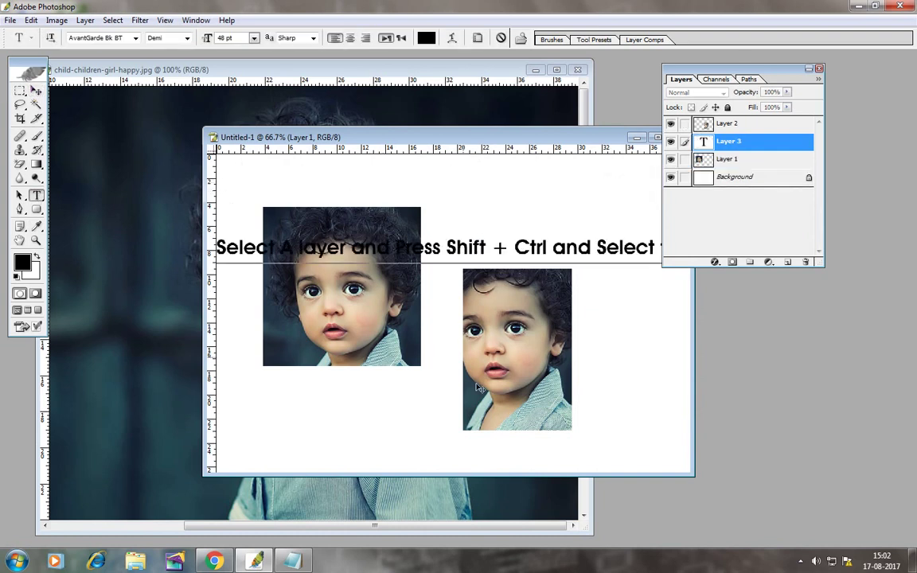
left_click(657, 138)
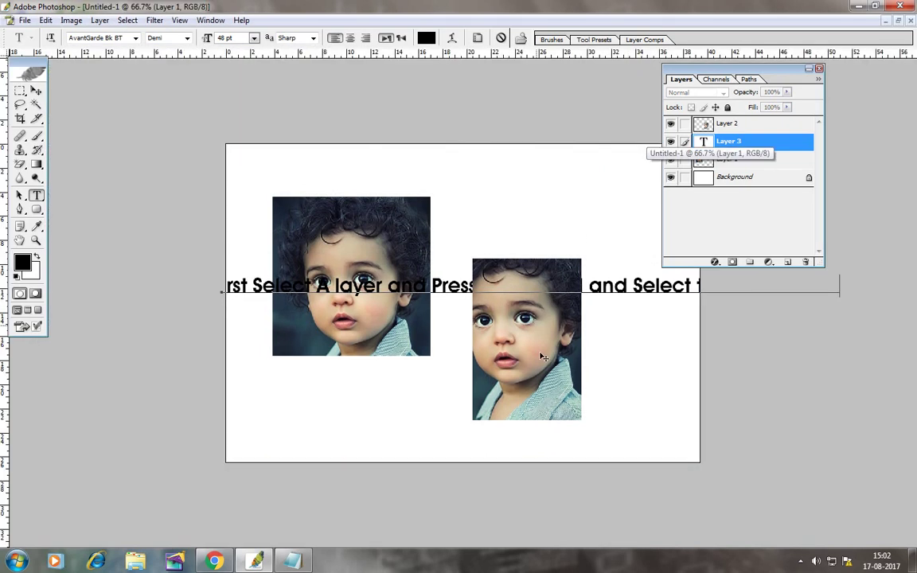
Step: Break the text into two lines, place it above the left photo, and commit it
mouse_move(519, 352)
left_mouse_down()
mouse_move(603, 394)
mouse_move(561, 386)
left_mouse_up()
key("ctrl+alt+z")
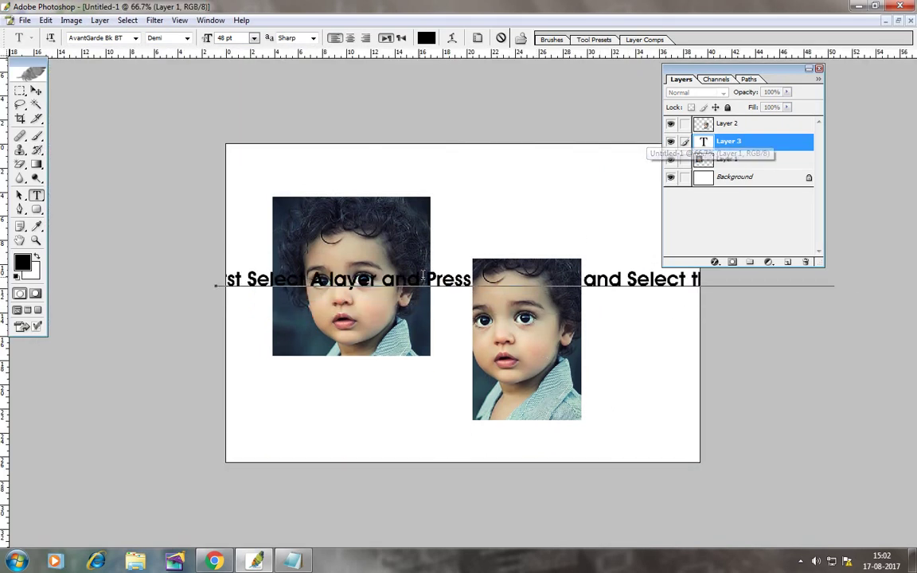
key("ctrl+alt+z")
mouse_move(525, 285)
left_mouse_down()
mouse_move(473, 243)
mouse_move(475, 253)
left_mouse_up()
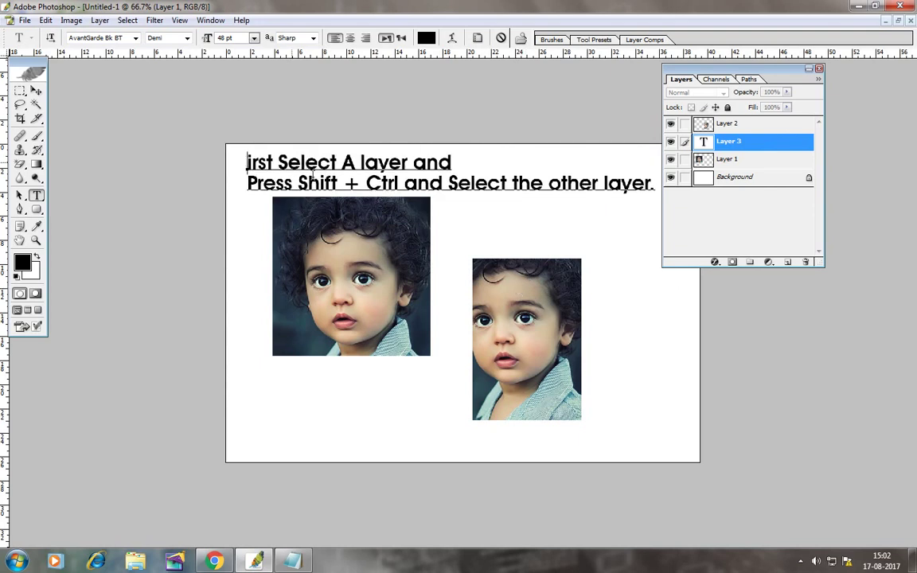
key("ctrl+Return")
left_click(36, 90)
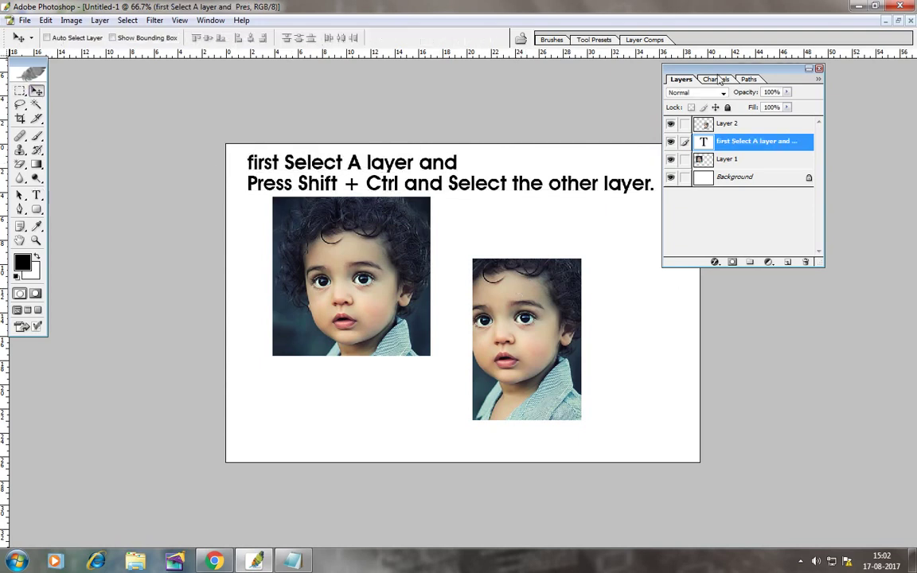
Step: Pick Layer 1 via right-click and drag the photos lower beneath the text
left_click_drag(719, 80, 771, 88)
right_click(355, 300)
left_click(354, 301)
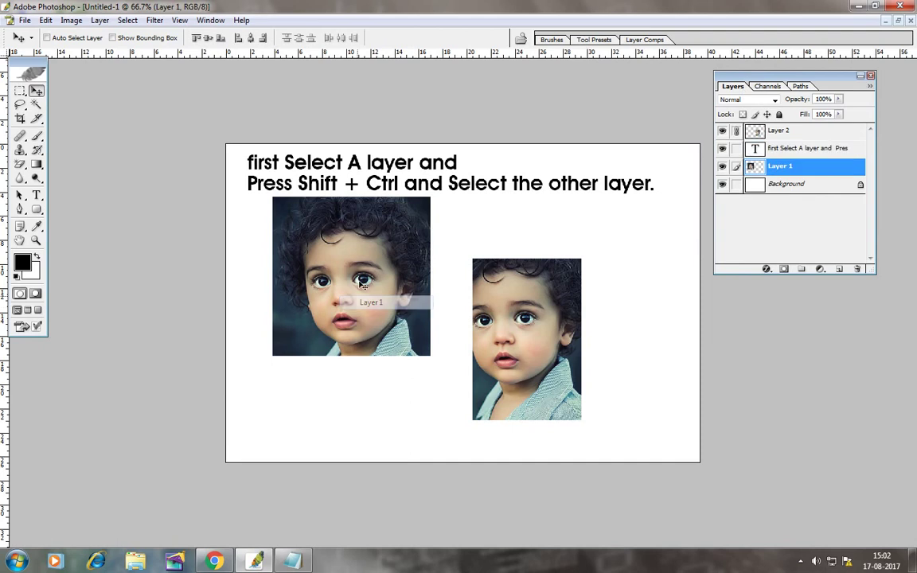
left_click_drag(362, 285, 343, 311)
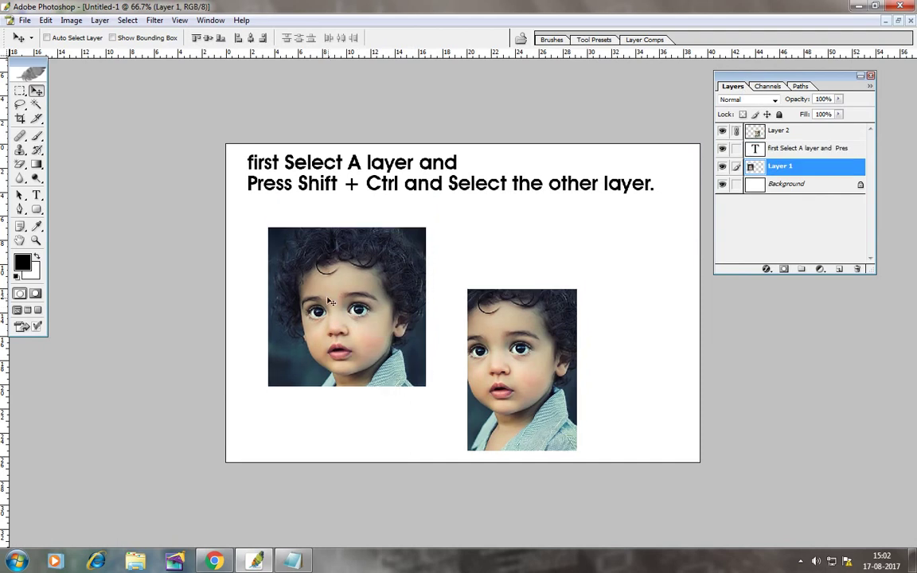
right_click(330, 301)
left_click(361, 307)
mouse_move(390, 320)
left_mouse_down()
mouse_move(398, 292)
mouse_move(380, 345)
left_mouse_up()
Step: Reposition the photos through Layer 1 and the right photo's layer, moving them toward the canvas centre
right_click(483, 342)
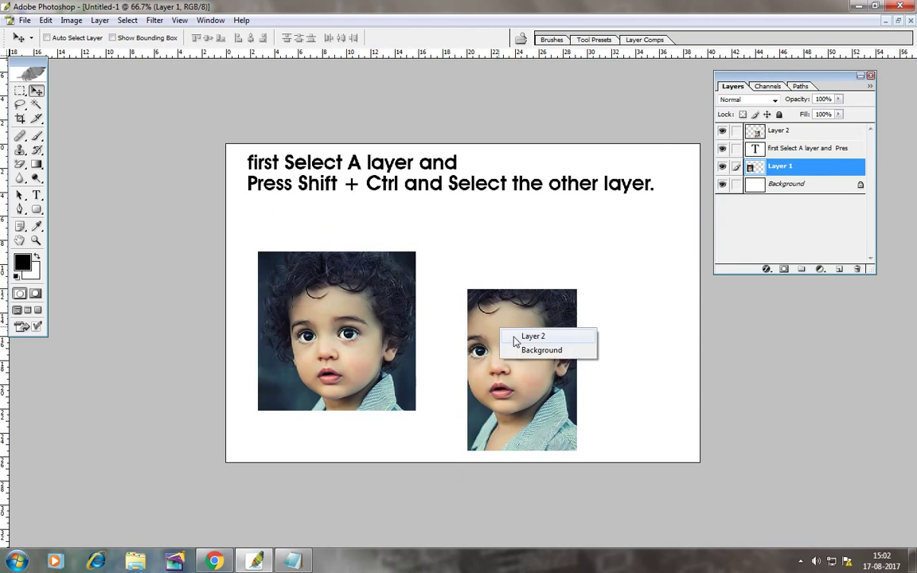
left_click(525, 334)
mouse_move(525, 255)
left_mouse_down()
mouse_move(482, 334)
mouse_move(453, 301)
left_mouse_up()
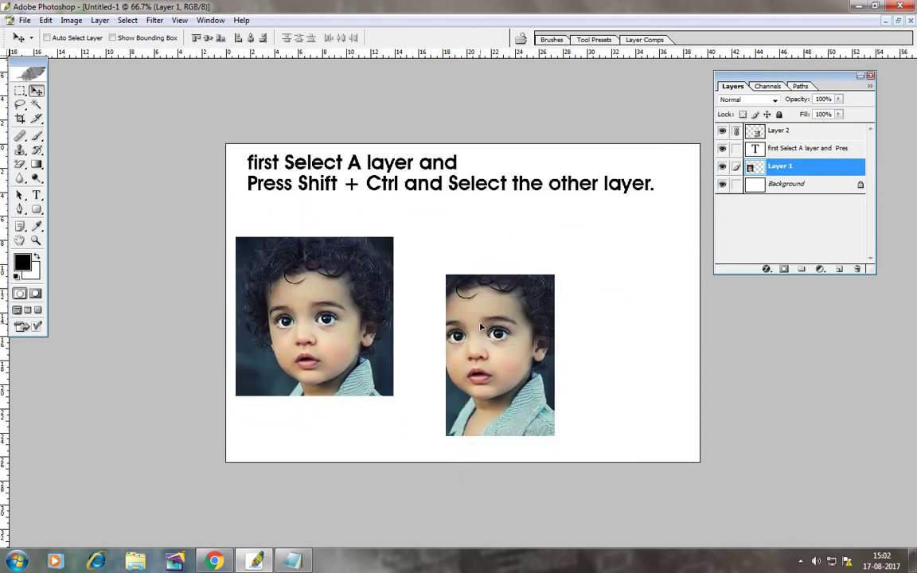
right_click(292, 263)
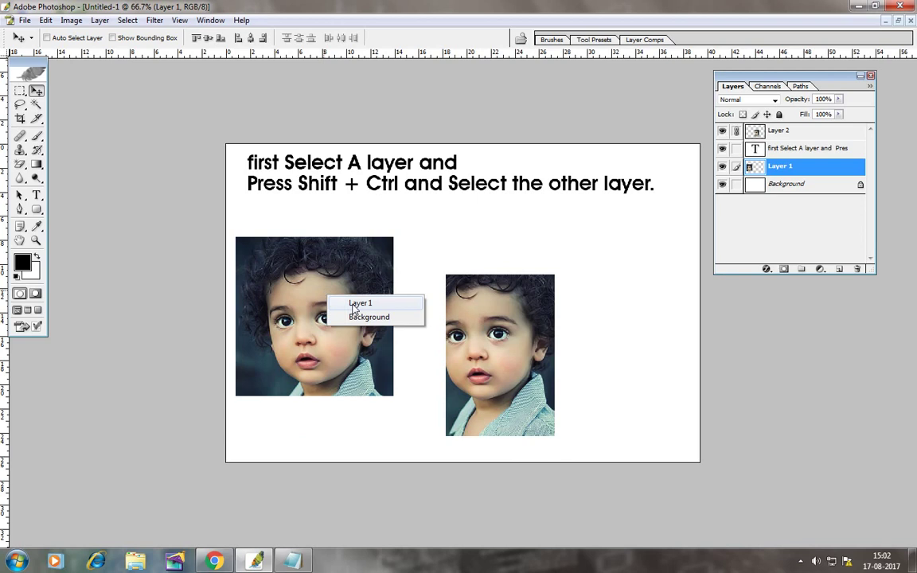
left_click(318, 271)
mouse_move(339, 297)
left_mouse_down()
mouse_move(492, 223)
mouse_move(353, 277)
left_mouse_up()
right_click(477, 312)
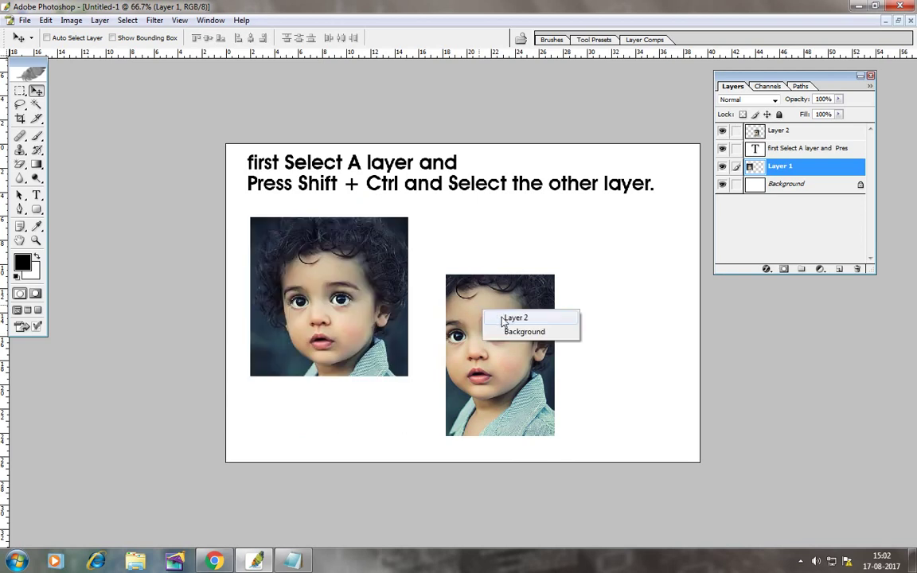
left_click(493, 317)
mouse_move(493, 316)
left_mouse_down()
mouse_move(441, 249)
mouse_move(510, 286)
mouse_move(557, 294)
left_mouse_up()
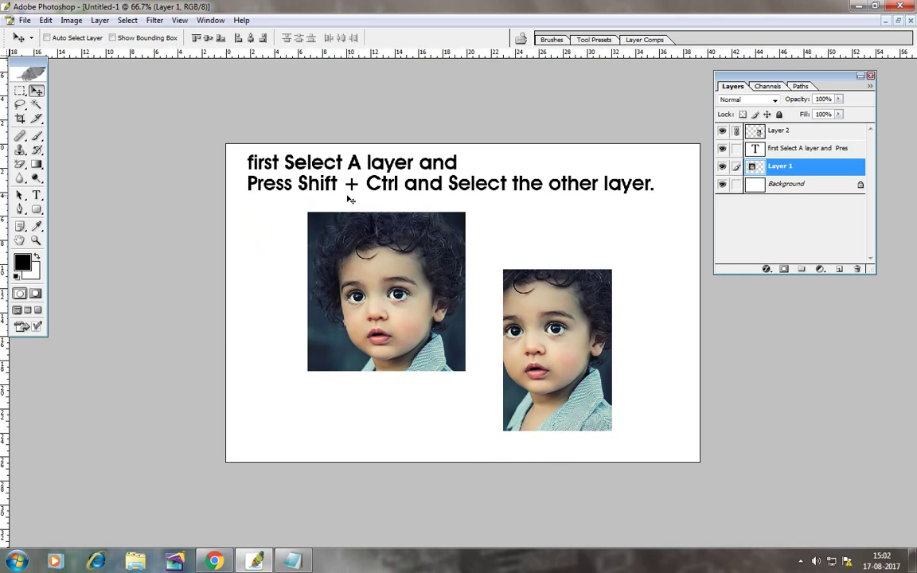
Step: Colour the words 'Shift + Ctrl' red in the heading text
left_click(36, 195)
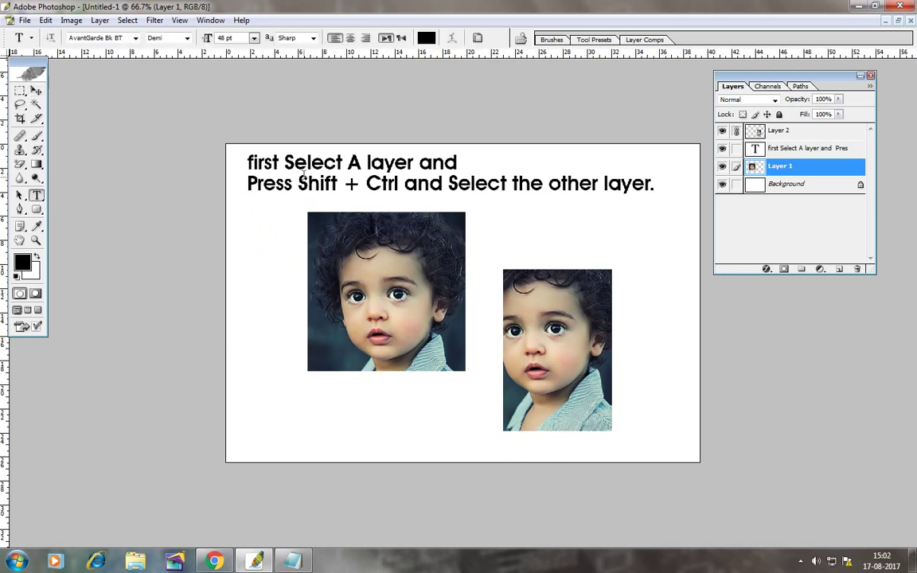
left_click_drag(297, 183, 398, 183)
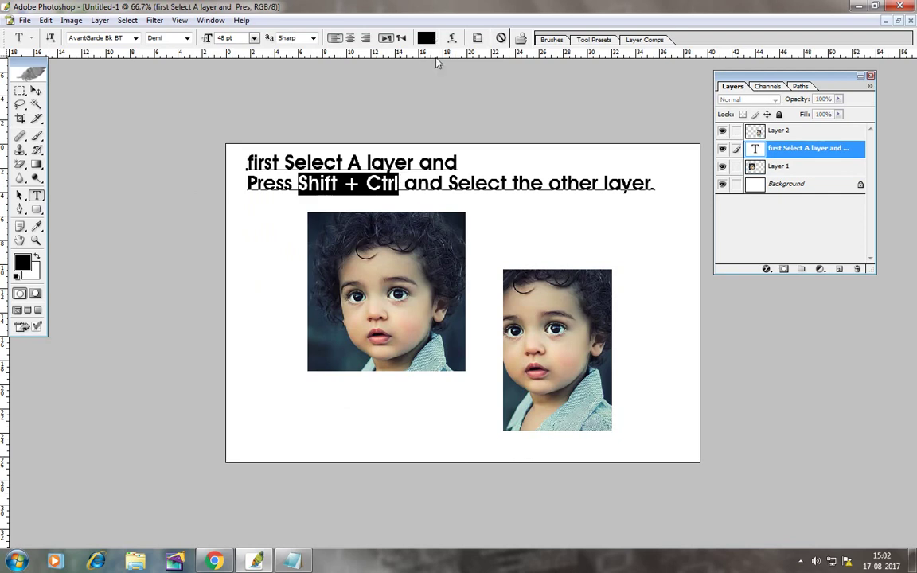
left_click(428, 38)
left_click(706, 234)
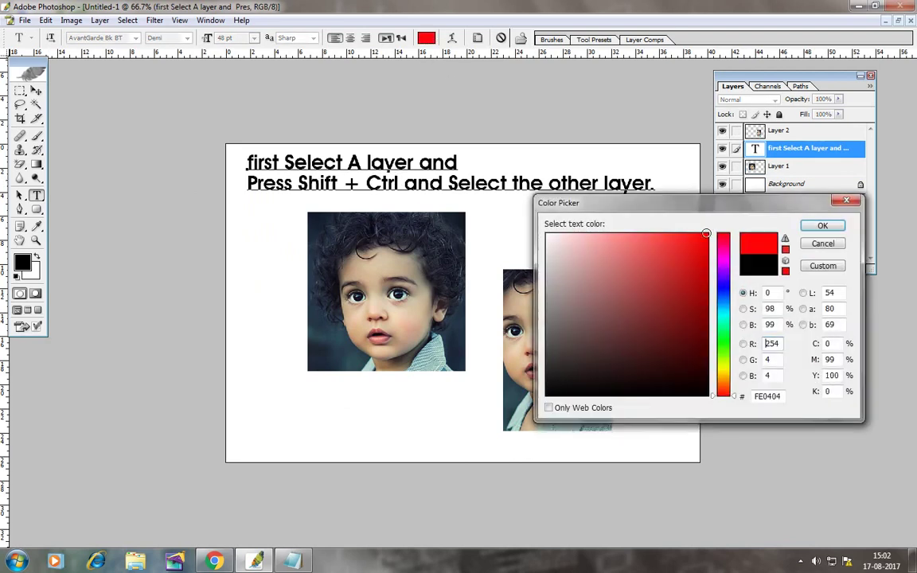
left_click(821, 227)
Step: Nudge the text slightly lower and restore the document window to floating size
left_click(36, 91)
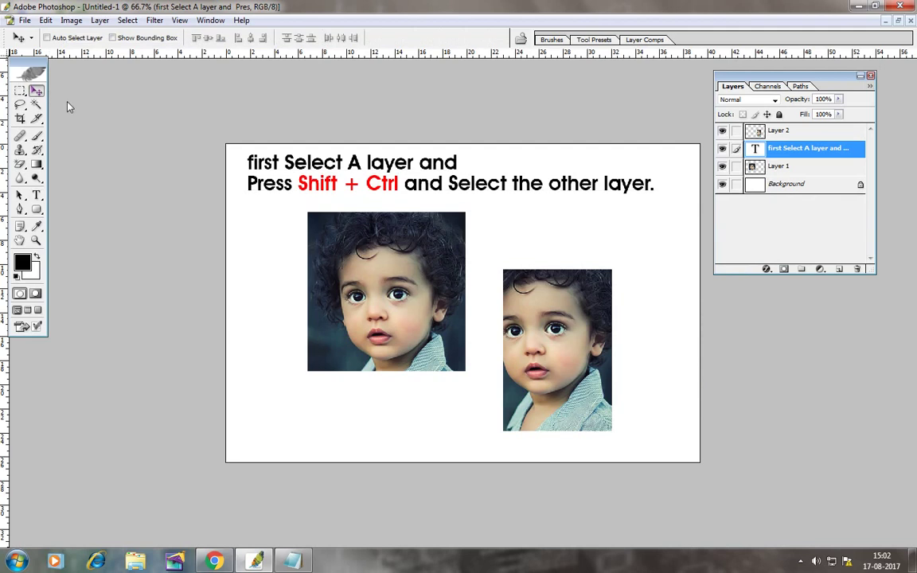
left_click_drag(445, 207, 450, 228)
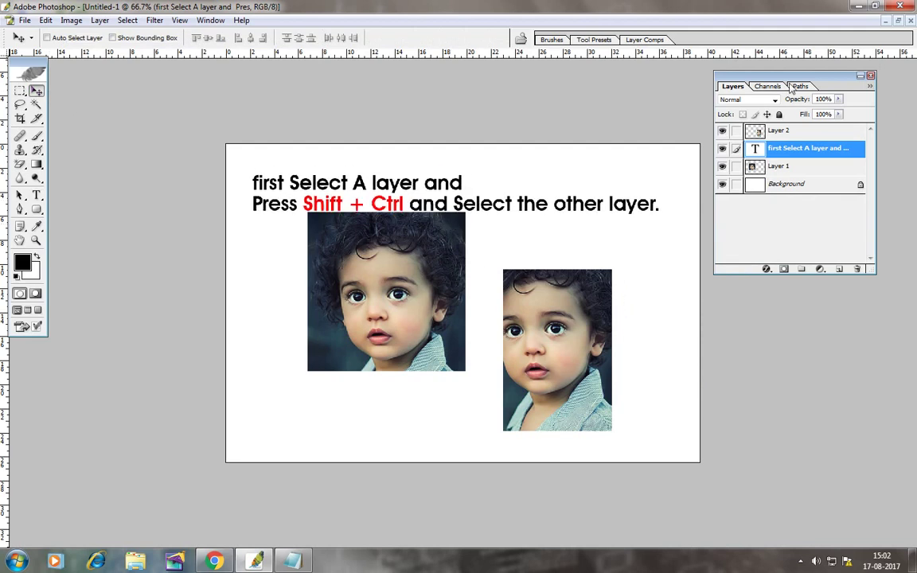
left_click(897, 22)
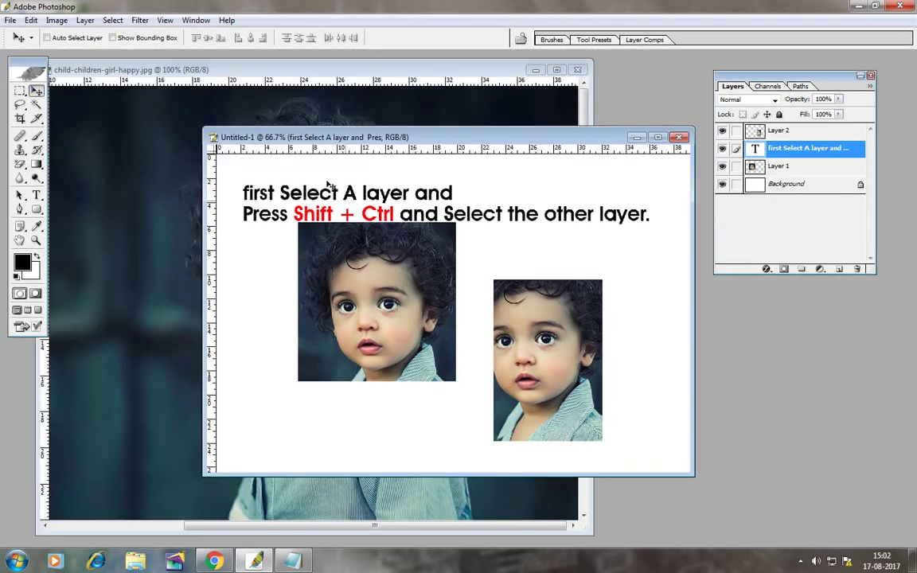
Step: Bring the child photo forward, deselect, and marquee the boy's head and shoulders
mouse_move(300, 141)
left_mouse_down()
mouse_move(527, 176)
mouse_move(677, 218)
left_mouse_up()
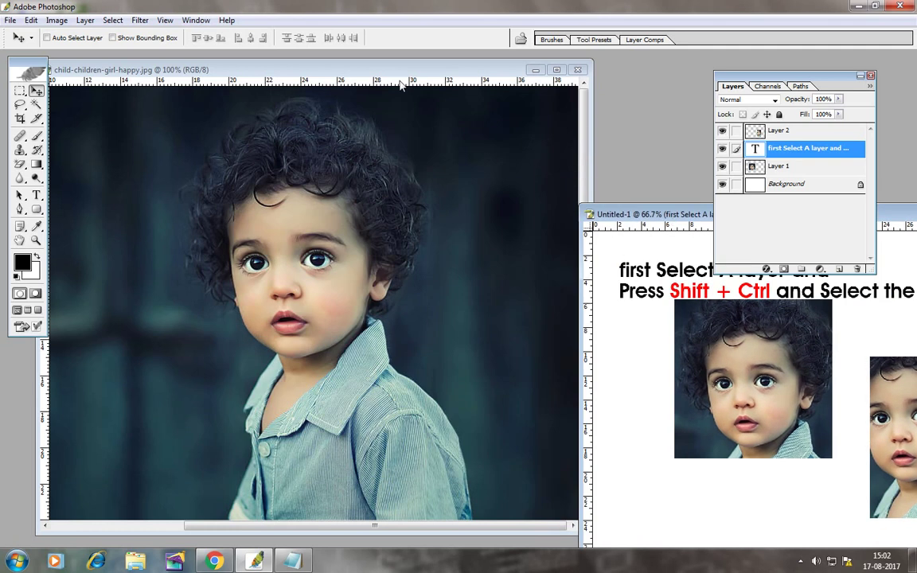
left_click(556, 69)
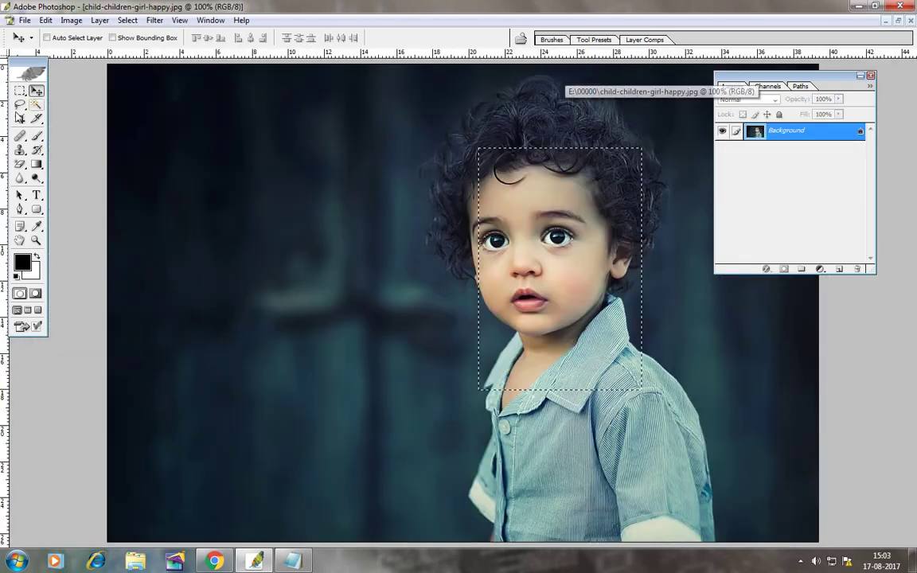
left_click(127, 20)
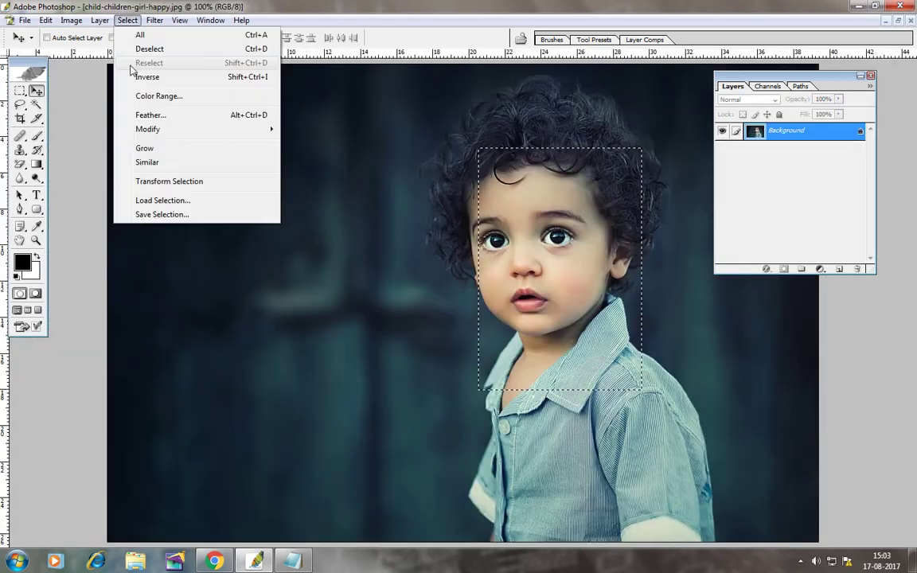
left_click(148, 49)
left_click(20, 91)
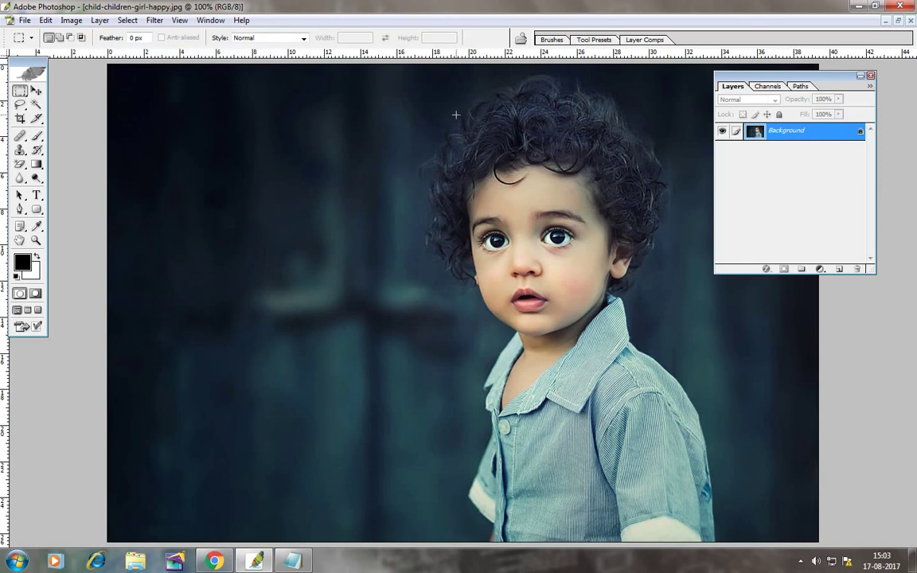
left_click_drag(549, 339, 615, 388)
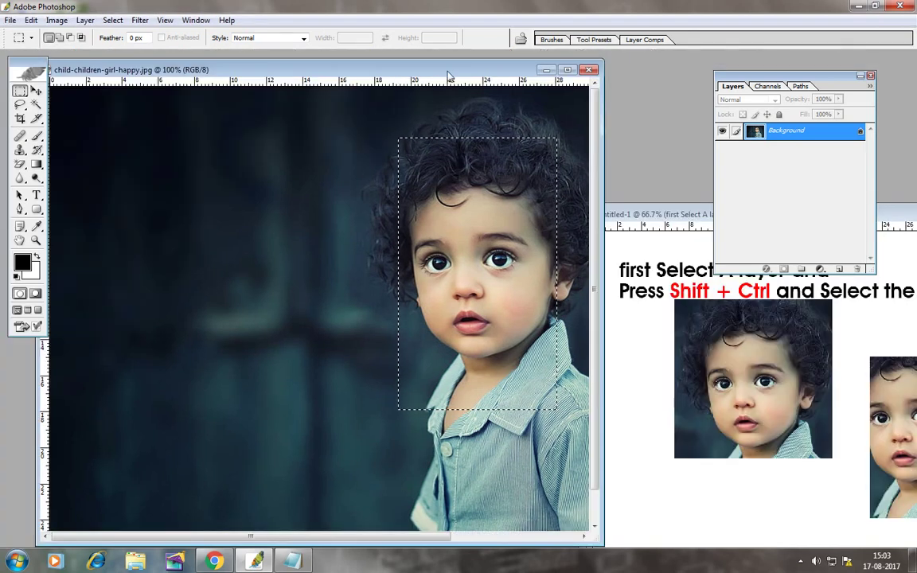
Step: Drag the face crop into Untitled-1 as Layer 3 and bring that window into view
left_click_drag(227, 70, 46, 82)
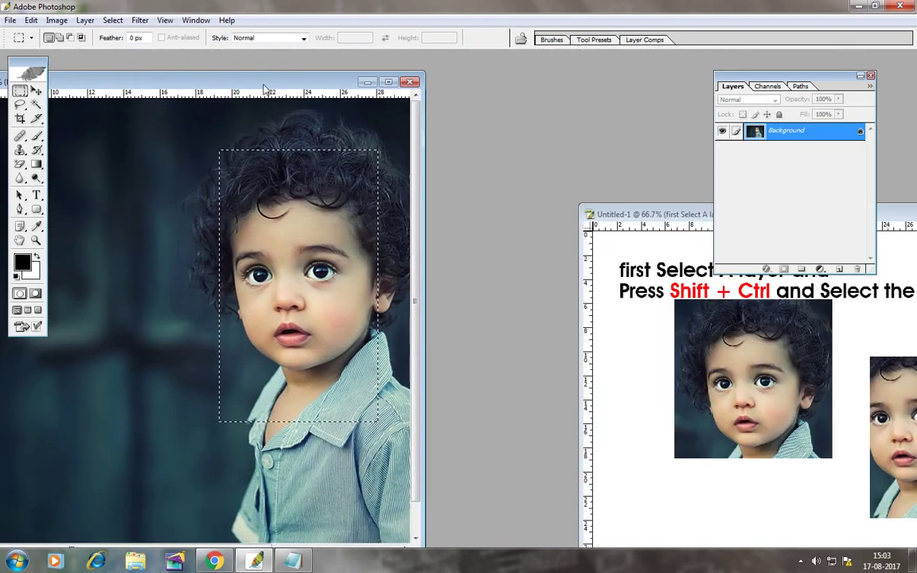
left_click(36, 92)
left_click_drag(318, 183, 660, 282)
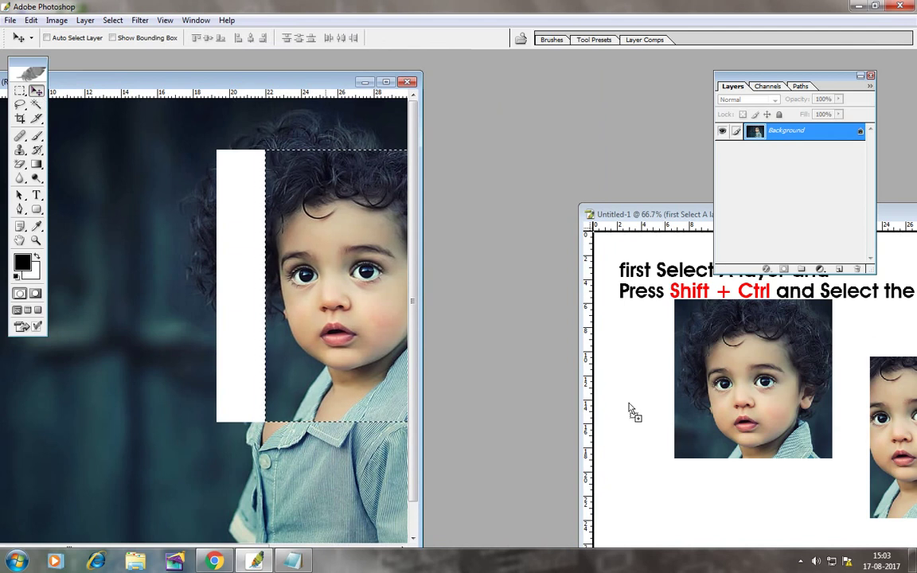
left_click_drag(628, 214, 289, 129)
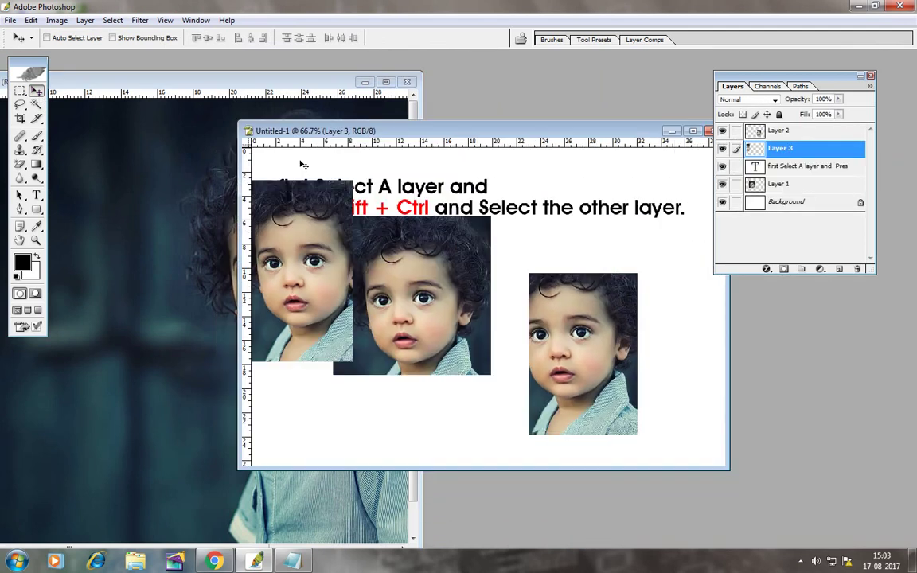
Step: Position the new face crop and duplicate Layer 3 as Layer 3 copy
mouse_move(292, 305)
left_mouse_down()
mouse_move(503, 329)
mouse_move(304, 353)
left_mouse_up()
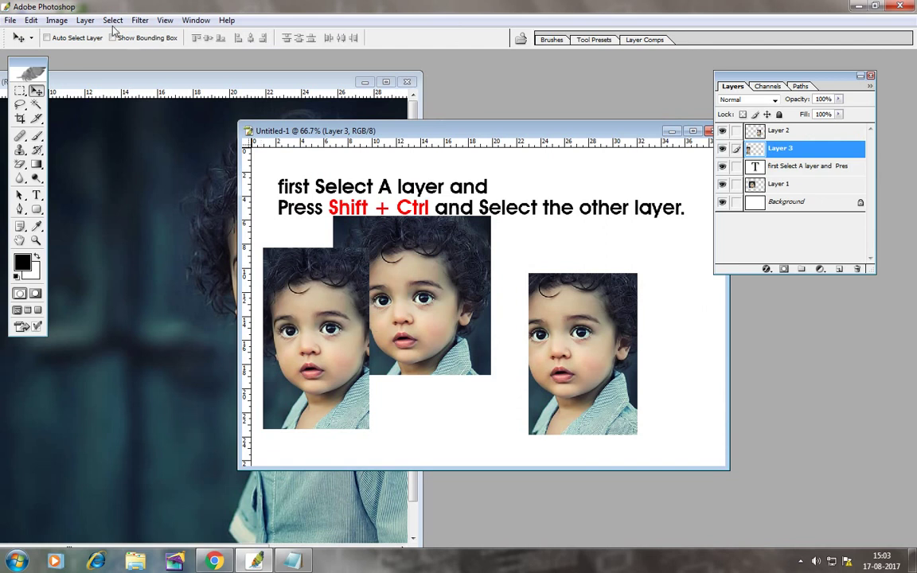
left_click(85, 20)
left_click(105, 49)
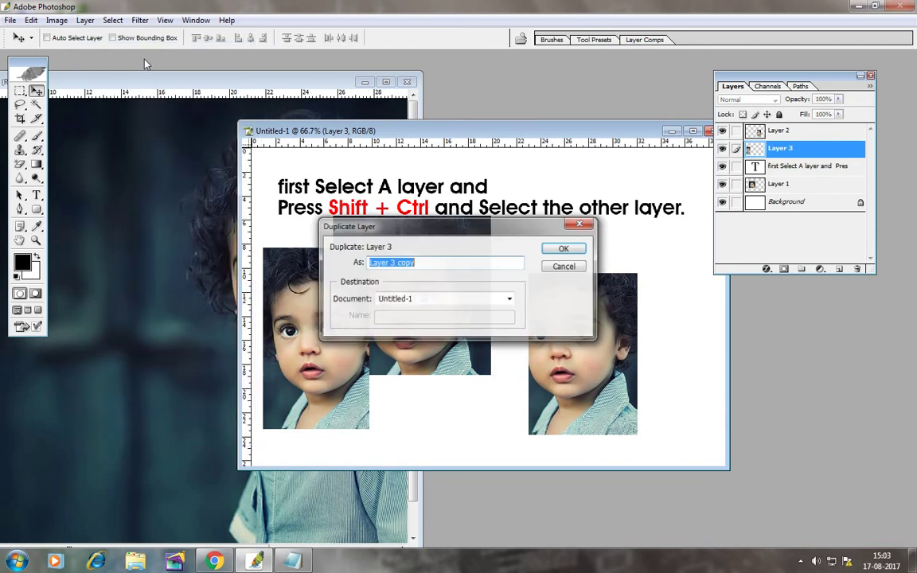
left_click(547, 248)
Step: Select Layer 3 copy and shift it right with a drag and four Shift+Right nudges
right_click(332, 333)
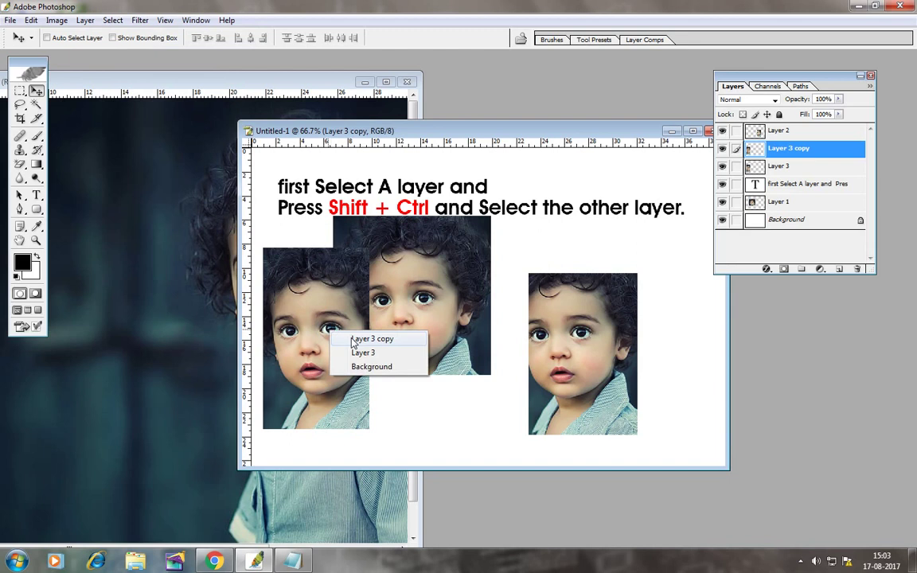
left_click(352, 337)
mouse_move(360, 333)
left_mouse_down()
mouse_move(377, 351)
mouse_move(407, 341)
left_mouse_up()
key("shift+Right")
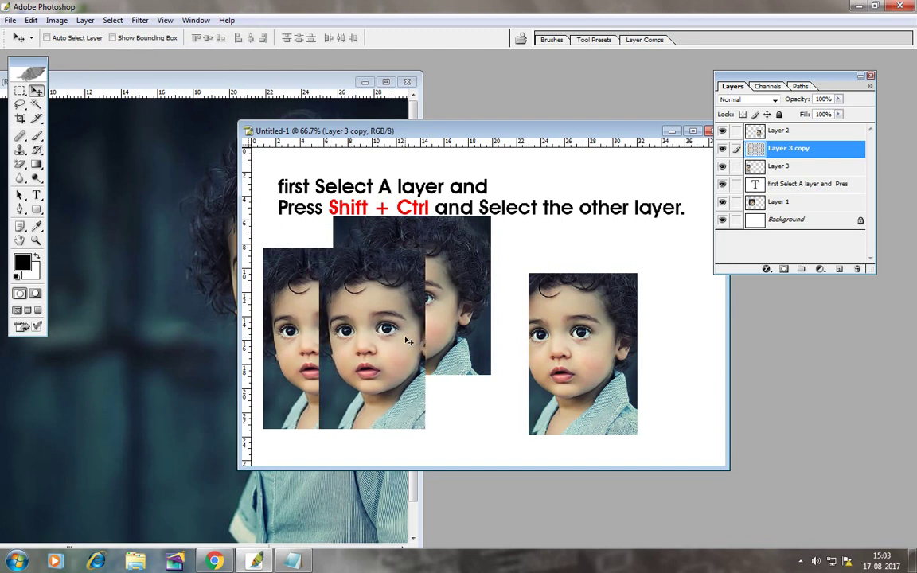
key("shift+Right")
key("shift+Right")
key("shift+Right")
key("shift+Right")
key("shift+Right")
key("shift+Right")
key("shift+Right")
key("shift+Right")
key("shift+Right")
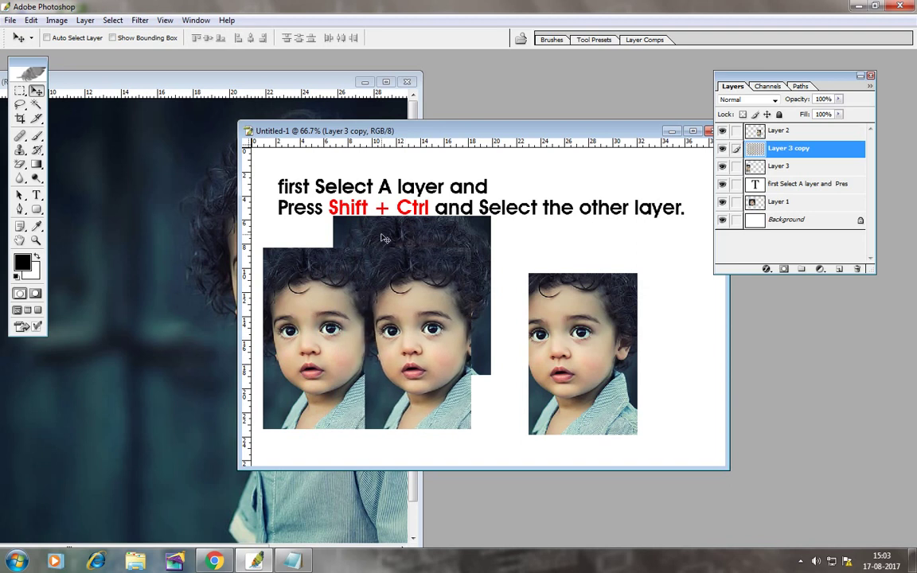
key("shift+Right")
key("shift+Right")
key("shift+Right")
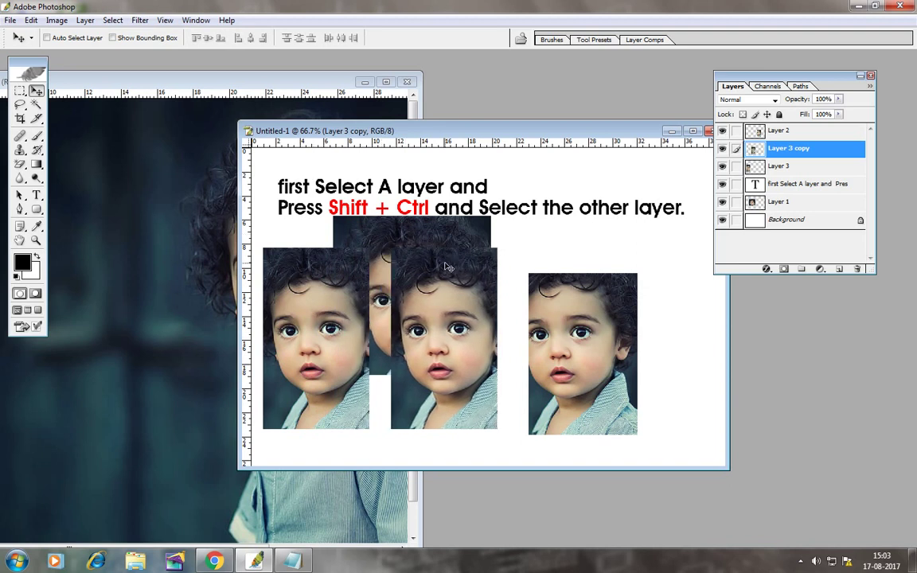
key("shift+Right")
key("shift+Right")
key("shift+Right")
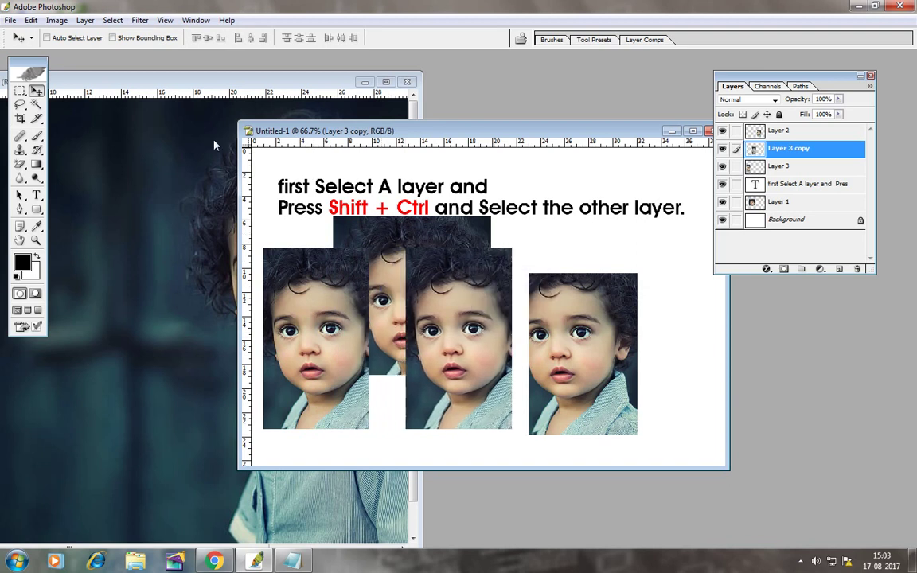
Step: Replace the two-line text with 'You can copy a layer and use left, right, top, bottom arrow keys for moving layer.'
left_click(37, 196)
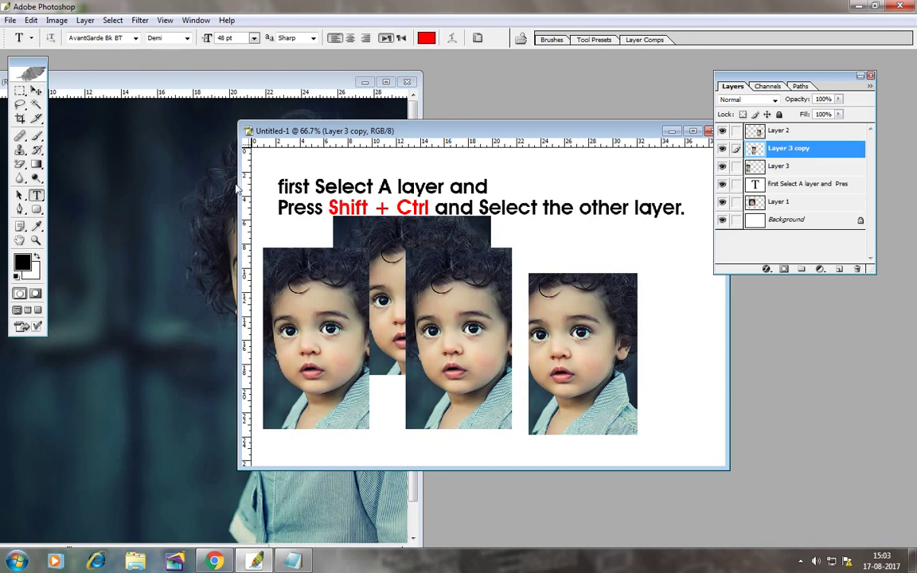
left_click_drag(279, 185, 716, 299)
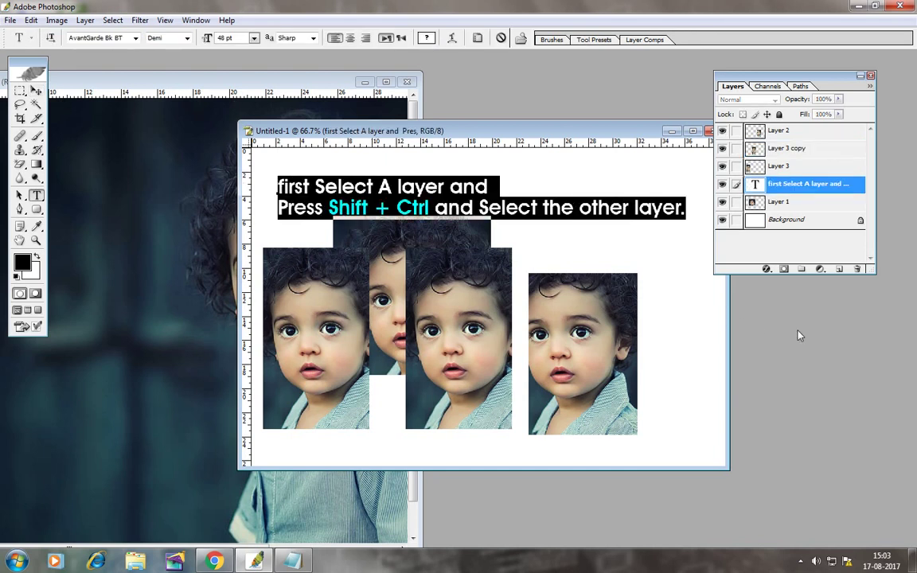
key("BackSpace")
type("Y")
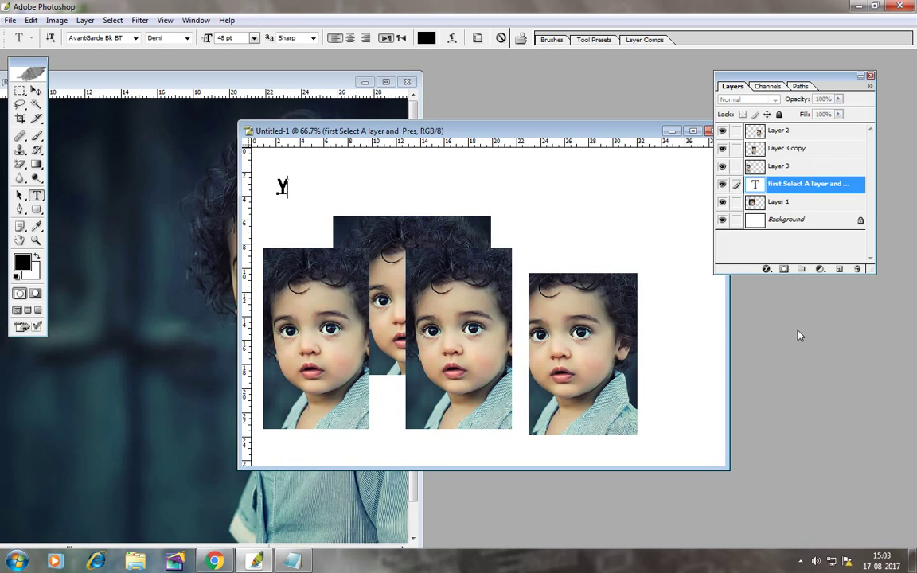
type("ou can co")
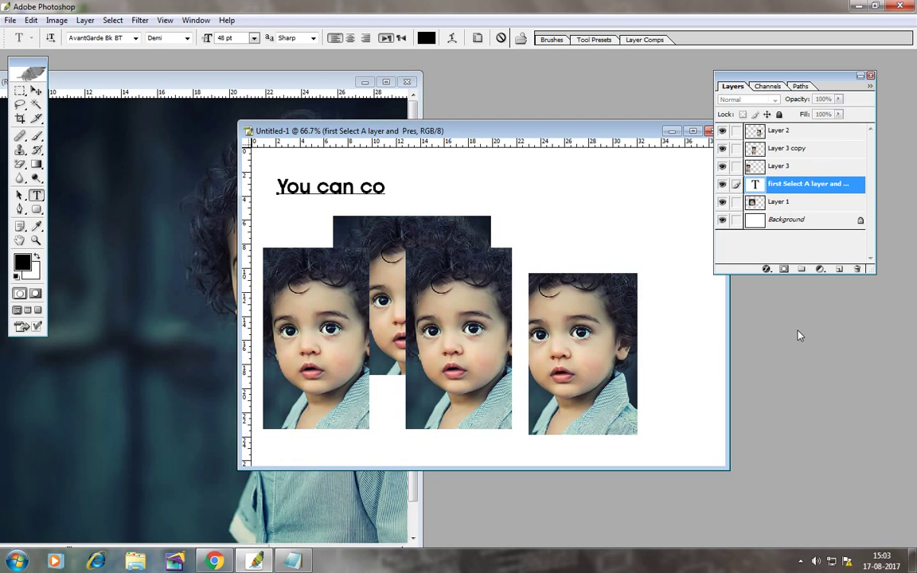
type("py a")
key("BackSpace")
key("BackSpace")
type("a l")
type("a")
key("BackSpace")
type("y")
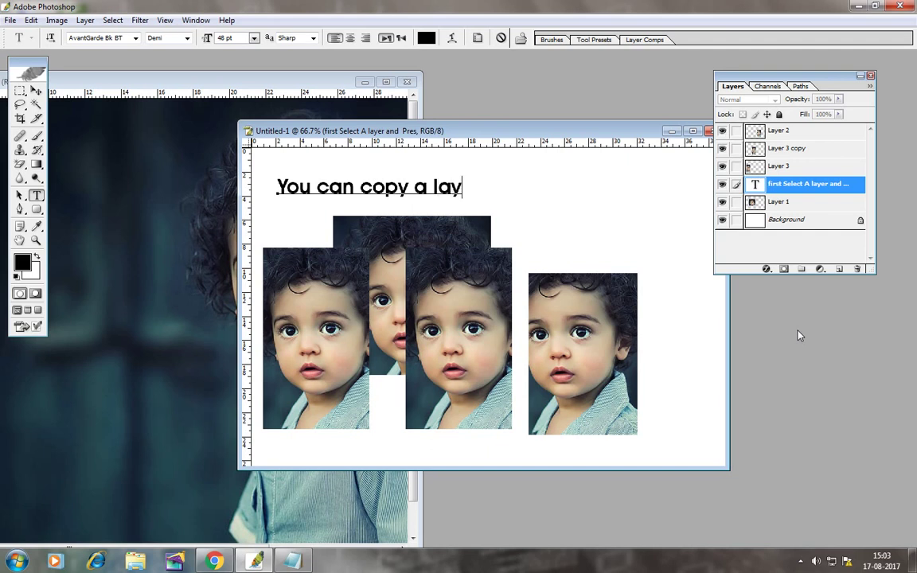
type("er and ")
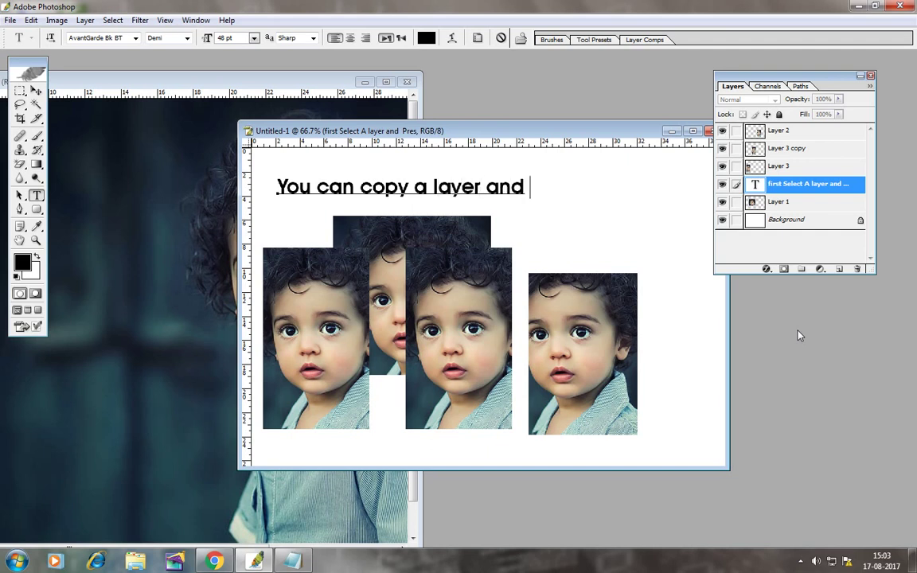
type("use lef")
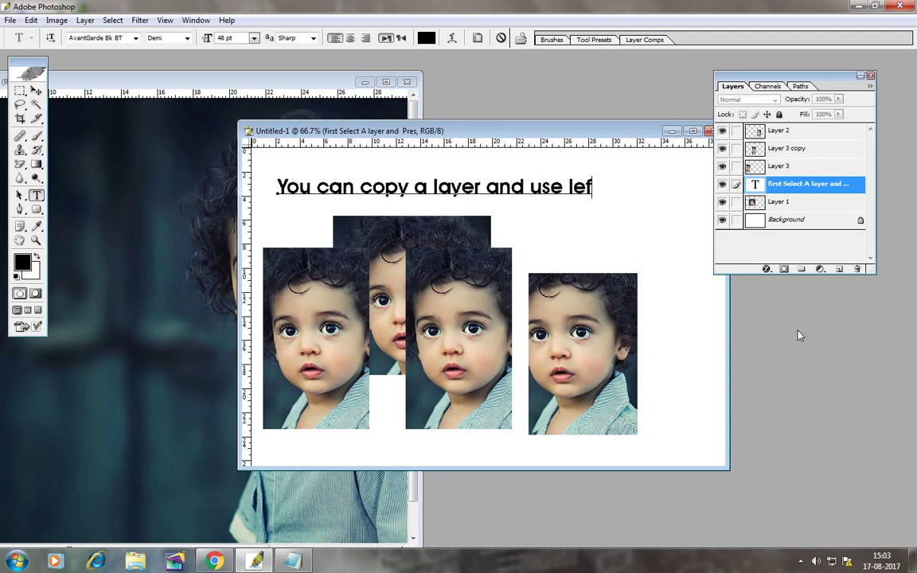
type("t and d")
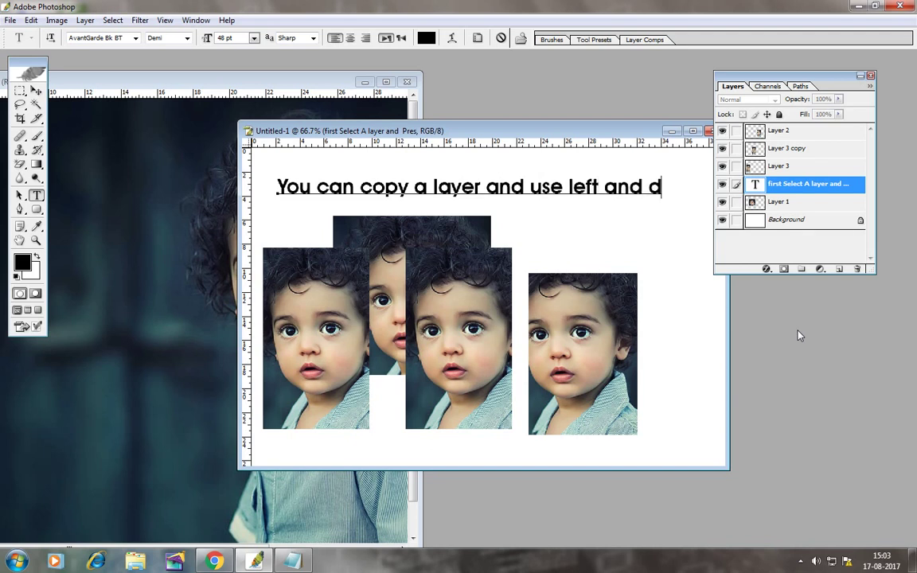
key("BackSpace")
key("BackSpace")
key("BackSpace")
key("BackSpace")
key("BackSpace")
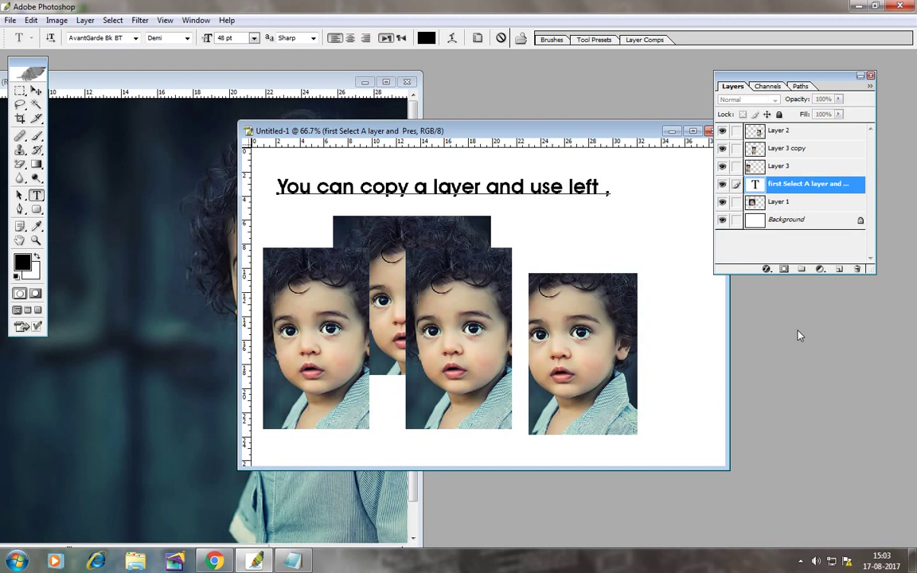
type(" right,")
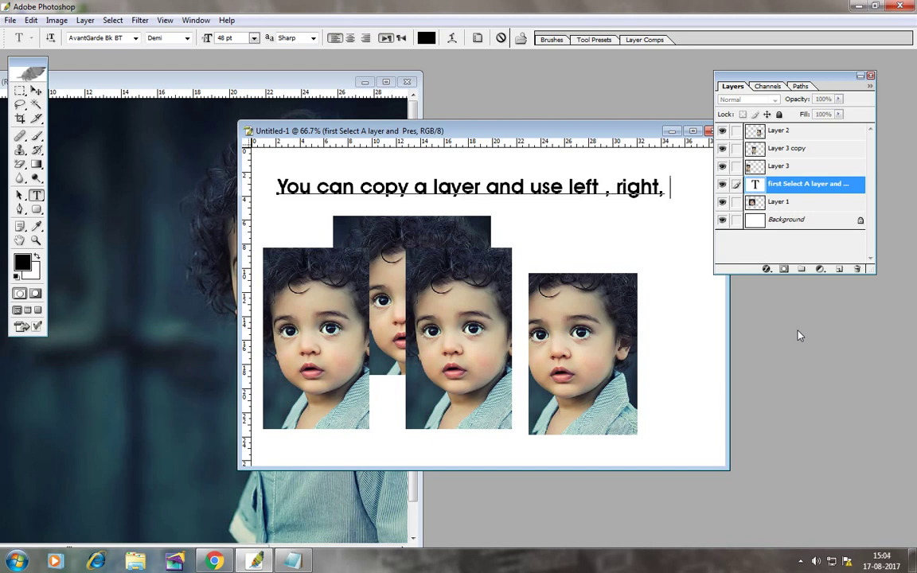
type(" top, ")
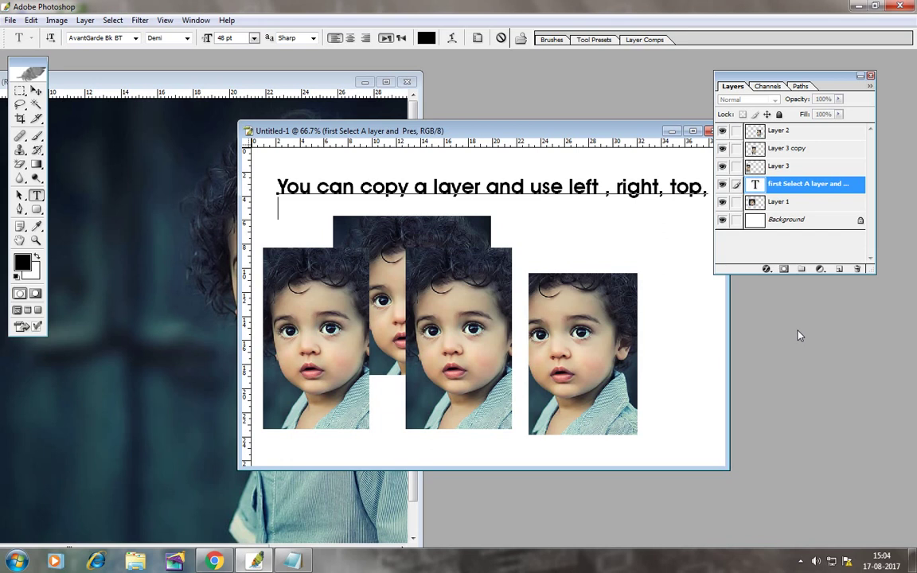
type("botto")
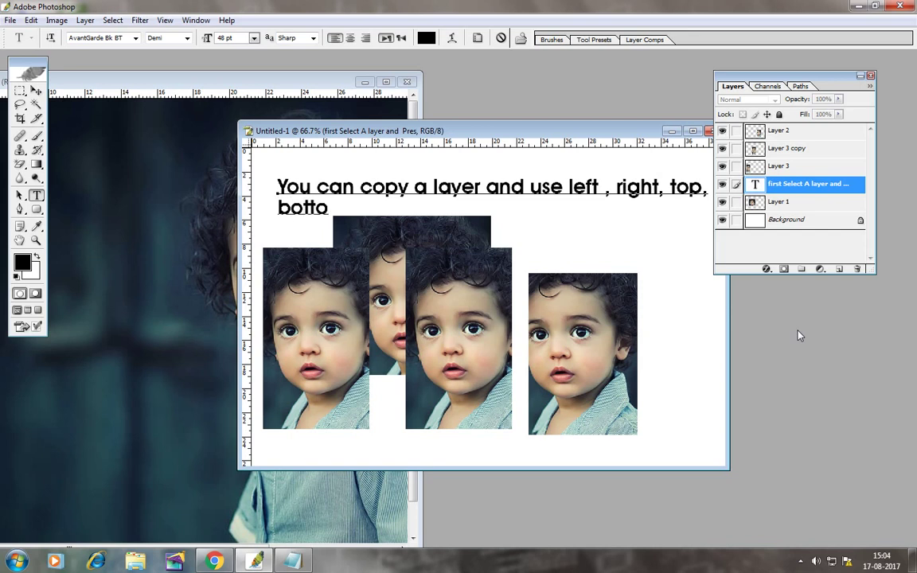
type("m arrow keys f")
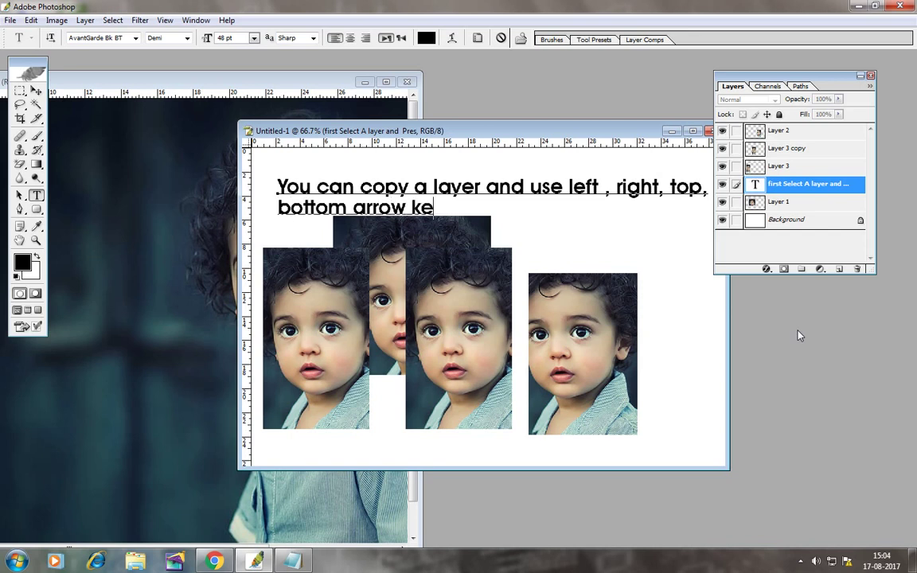
type("or")
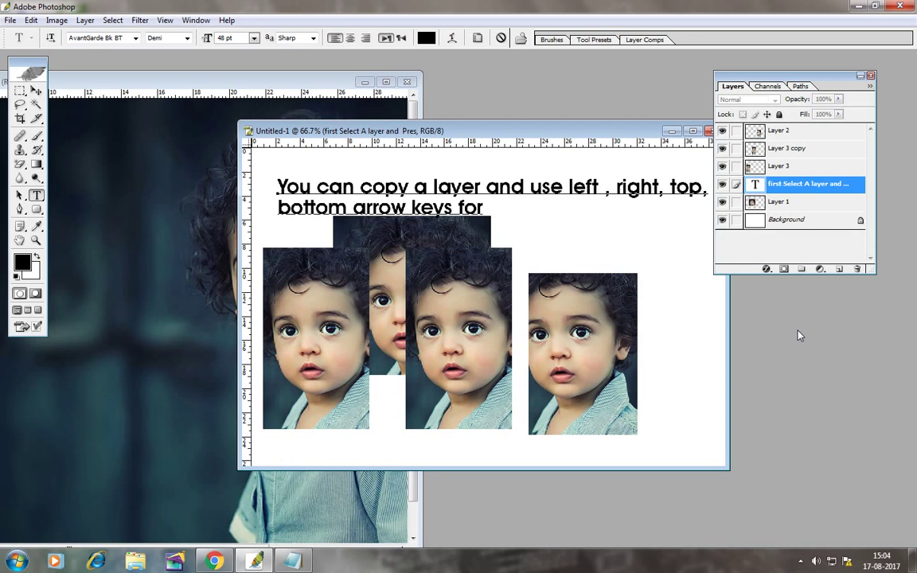
type(" moving l")
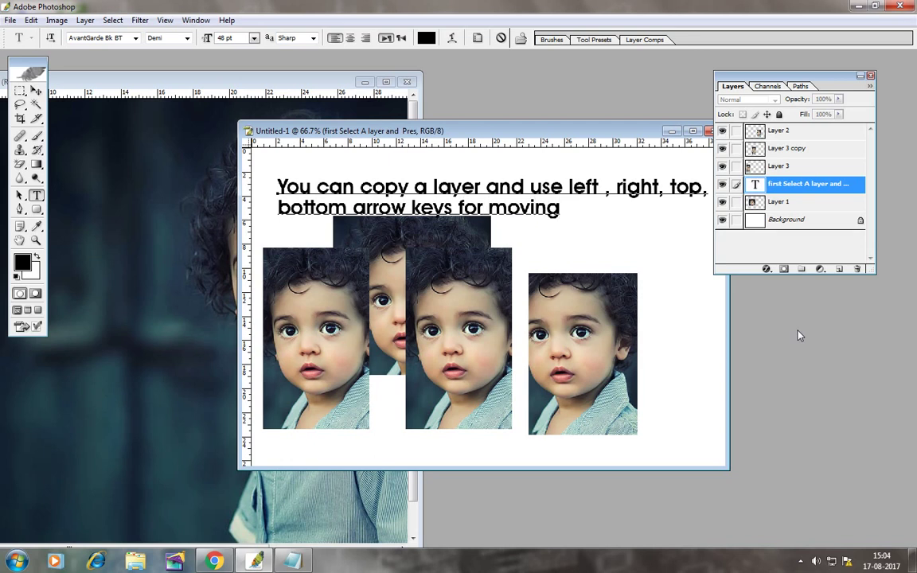
type("a")
type("yer.")
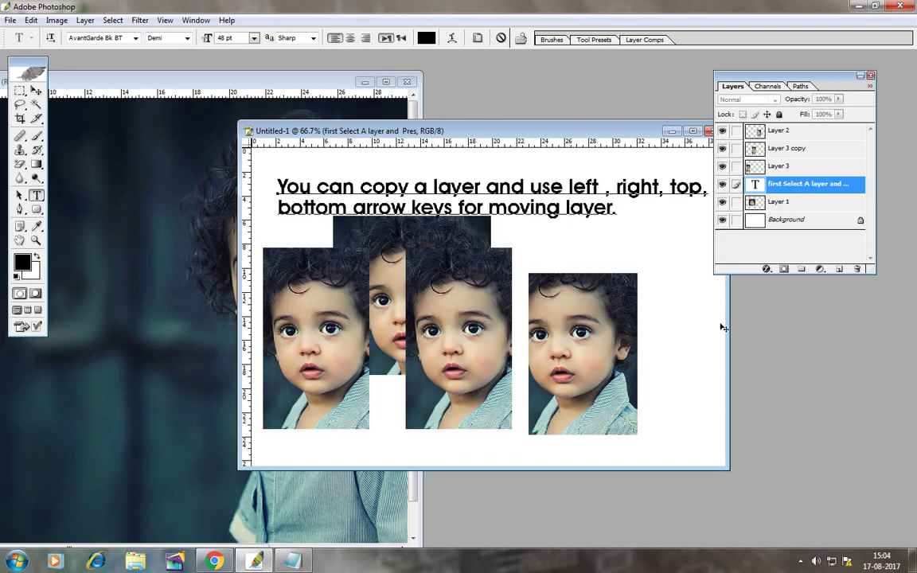
left_click(36, 91)
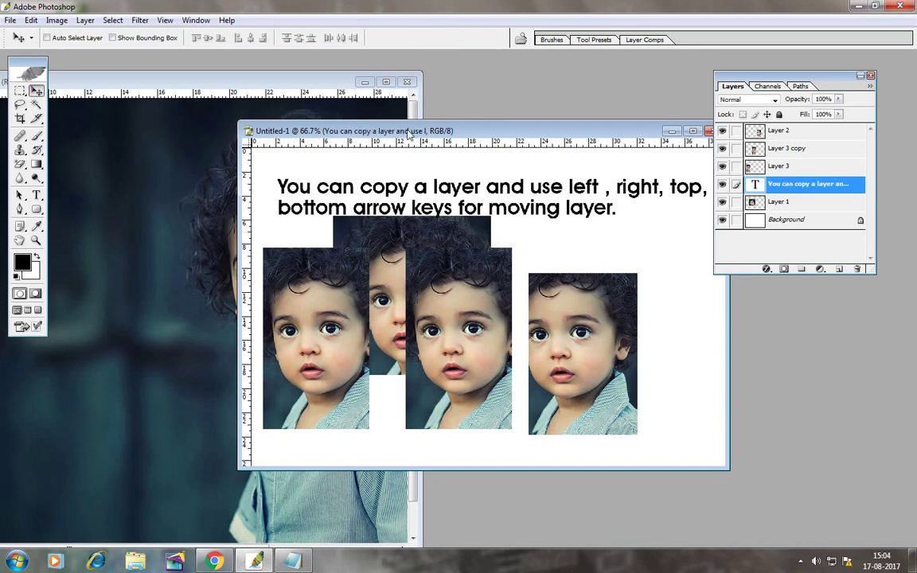
Step: Maximize Untitled-1 at 100% zoom, drag Layer 3 copy up, and nudge it right twice
left_click_drag(394, 131, 323, 163)
double_click(558, 163)
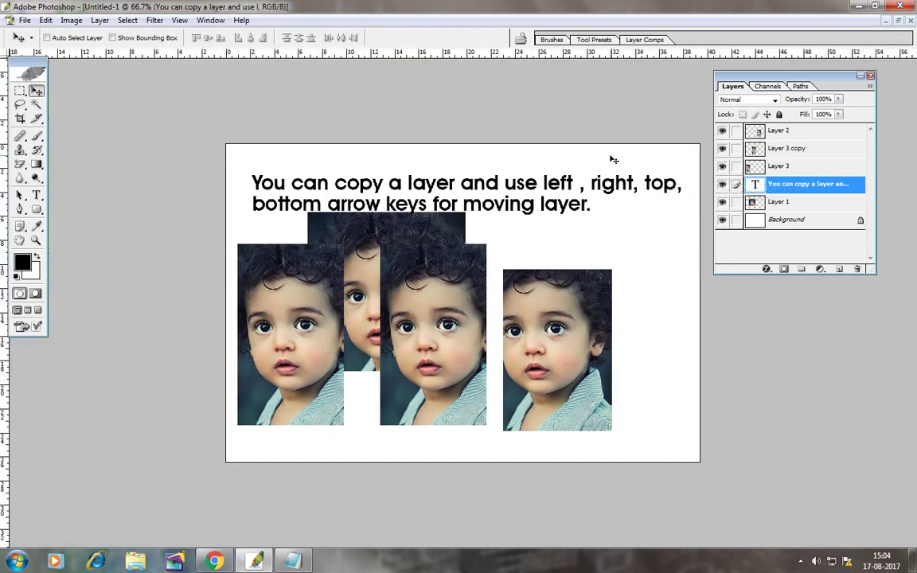
key("ctrl+plus")
left_click_drag(450, 341, 437, 311)
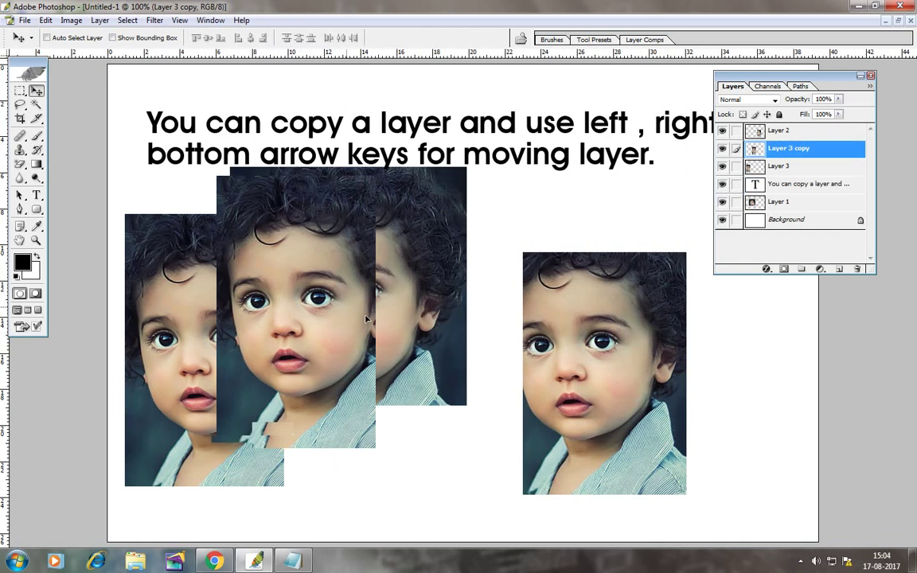
key("Right")
key("Right")
key("Right")
key("Right")
key("Right")
key("Right")
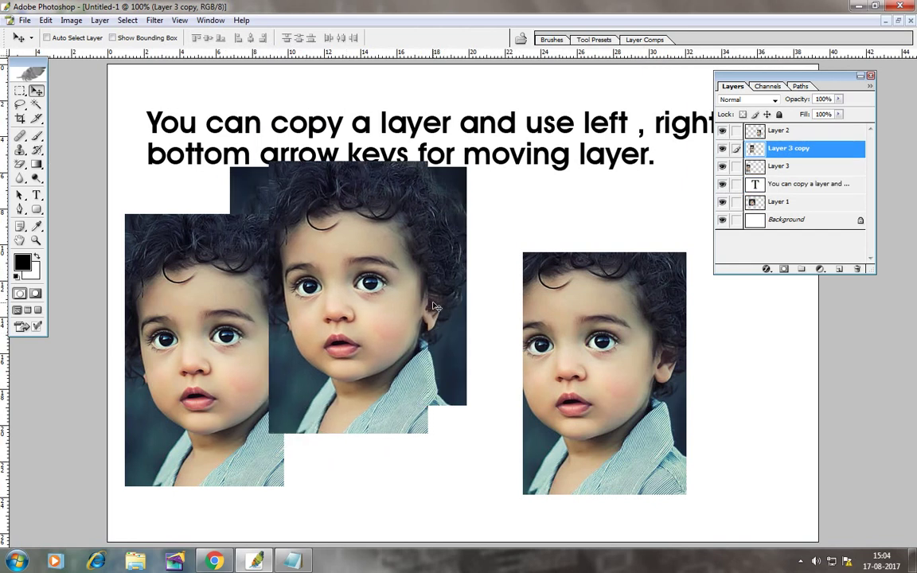
key("Right")
key("Right")
key("Right")
key("Right")
key("Right")
key("Right")
key("Right")
key("Right")
key("Right")
key("Right")
key("Right")
key("Right")
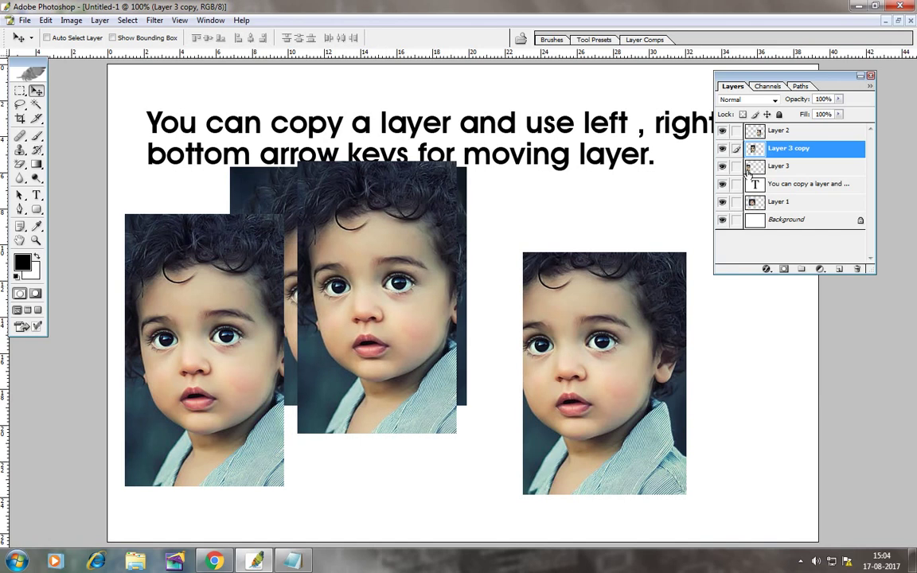
Step: Hide Layer 3 and Layer 1 while keeping the Background and heading text visible
left_click(718, 221)
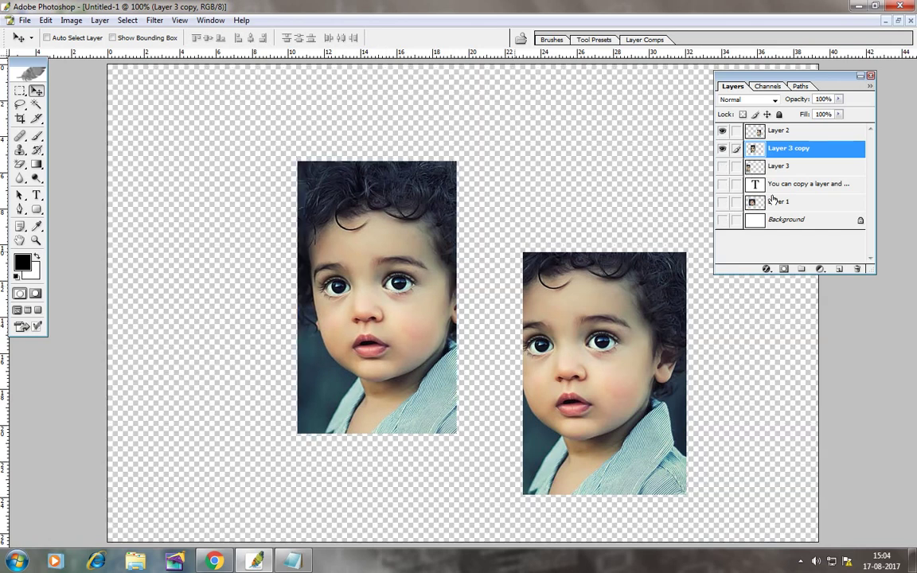
left_click(722, 221)
right_click(390, 269)
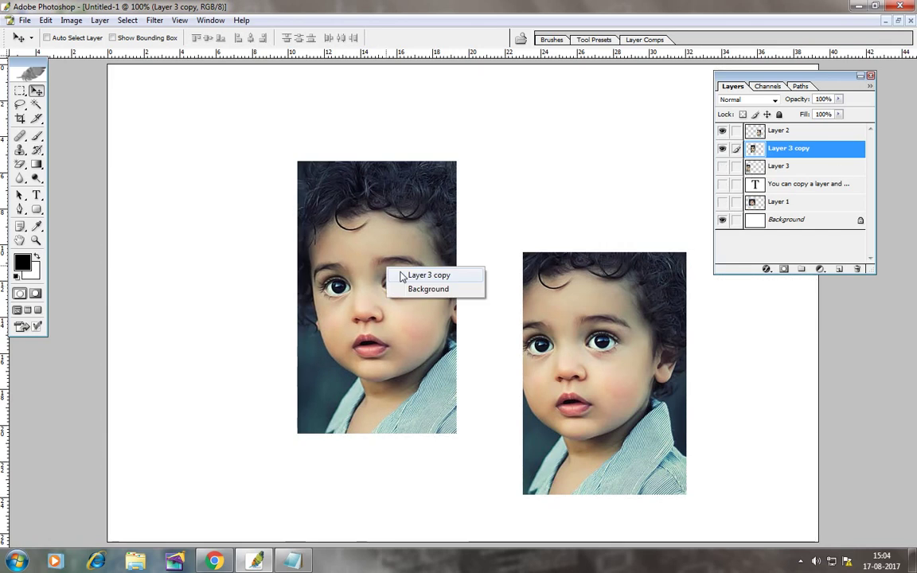
left_click(405, 276)
left_click(722, 184)
right_click(377, 248)
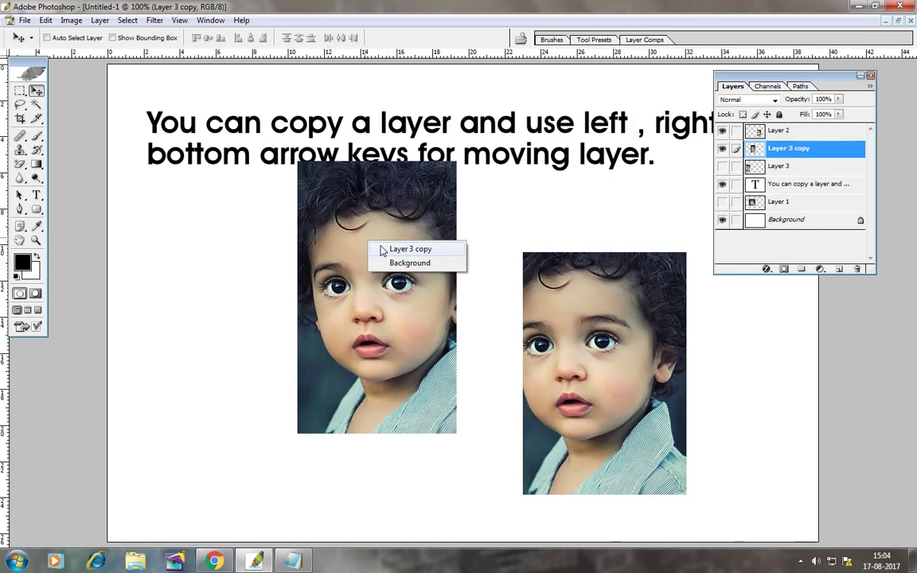
Step: Drag the left photo down, then fine-tune it with Up, Right and Left arrow nudges
mouse_move(378, 248)
left_mouse_down()
mouse_move(339, 405)
mouse_move(352, 353)
left_mouse_up()
key("Up")
key("Up")
key("Up")
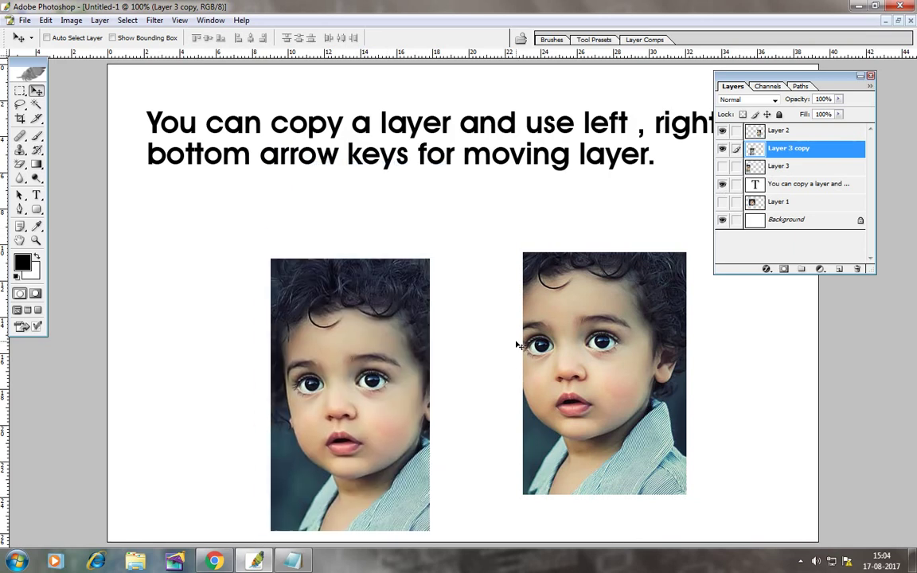
key("Up")
key("Up")
key("Up")
key("Up")
key("Up")
key("Up")
key("Up")
key("Up")
key("Up")
key("Up")
key("Up")
key("Up")
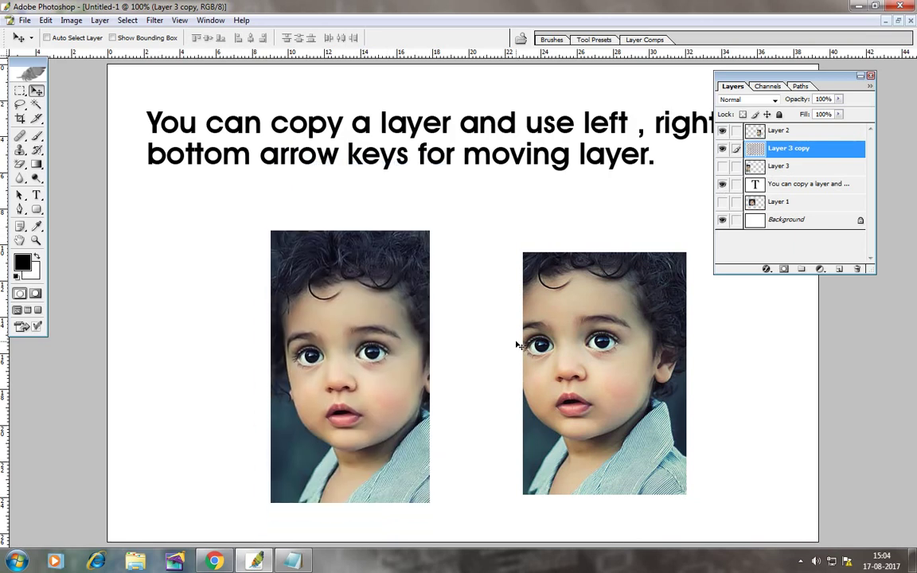
key("Up")
key("Up")
key("Up")
key("Right")
key("Right")
key("Right")
key("Right")
key("Right")
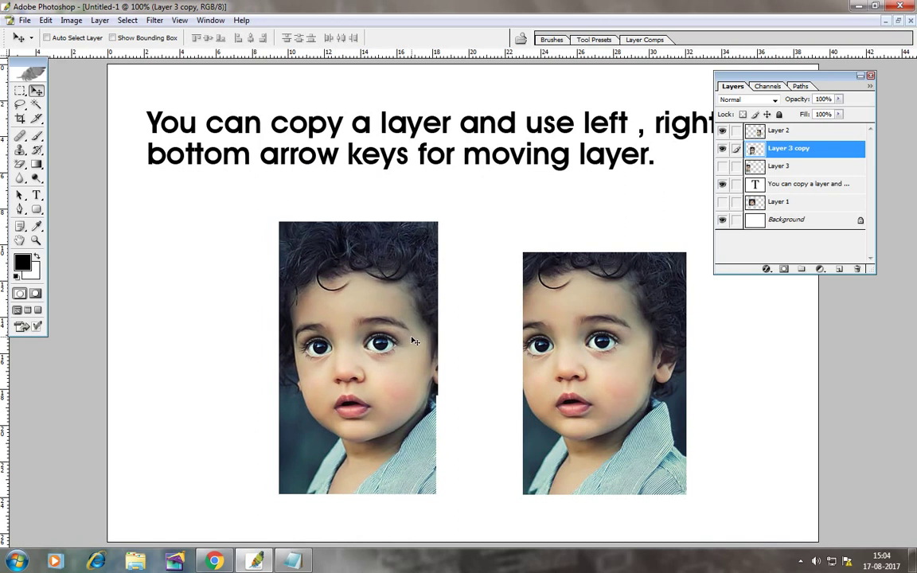
key("Right")
key("Right")
key("Right")
key("Right")
key("Right")
key("Right")
key("Left")
key("Left")
key("Left")
key("Left")
key("Left")
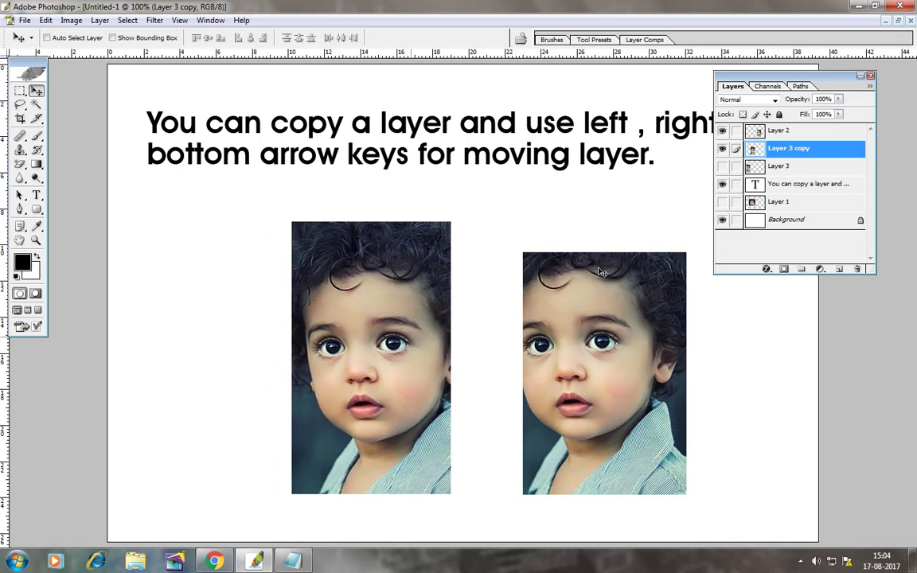
Step: Nudge the left photo further left, then move Layer 2's photo beside it
key("Left")
key("Left")
key("Left")
left_click_drag(783, 79, 855, 201)
key("Left")
key("Left")
key("Left")
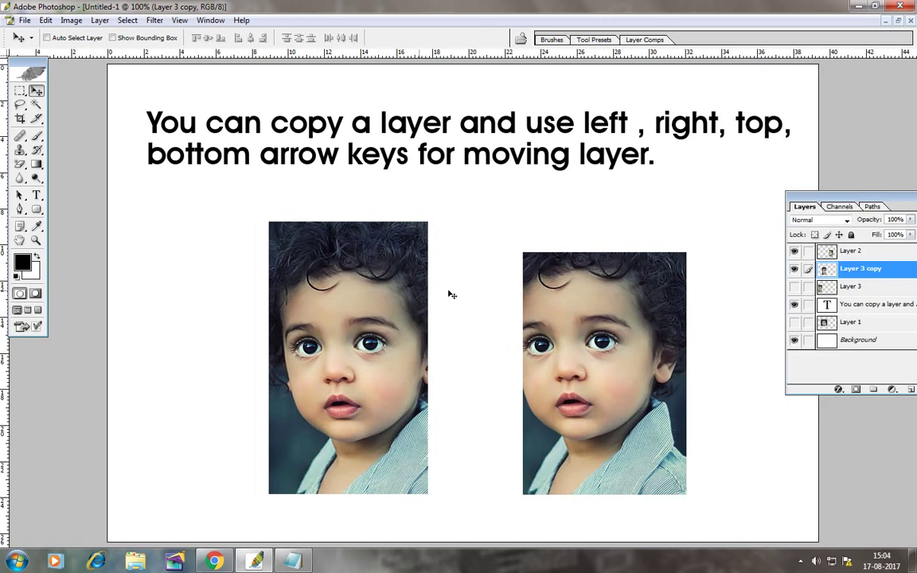
key("Left")
key("Left")
key("Left")
key("Left")
key("Left")
key("Left")
right_click(535, 290)
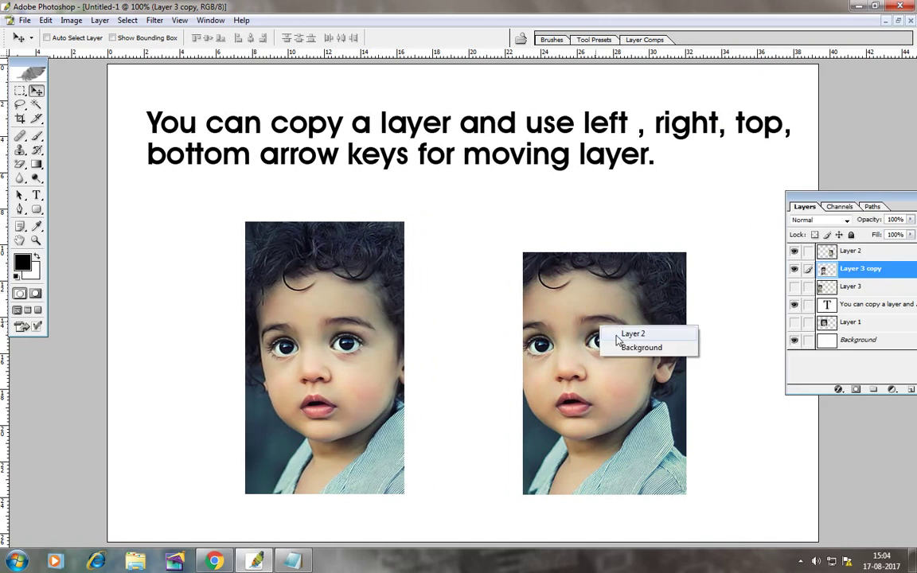
left_click(557, 301)
mouse_move(557, 301)
left_mouse_down()
mouse_move(705, 343)
mouse_move(540, 265)
mouse_move(540, 340)
left_mouse_up()
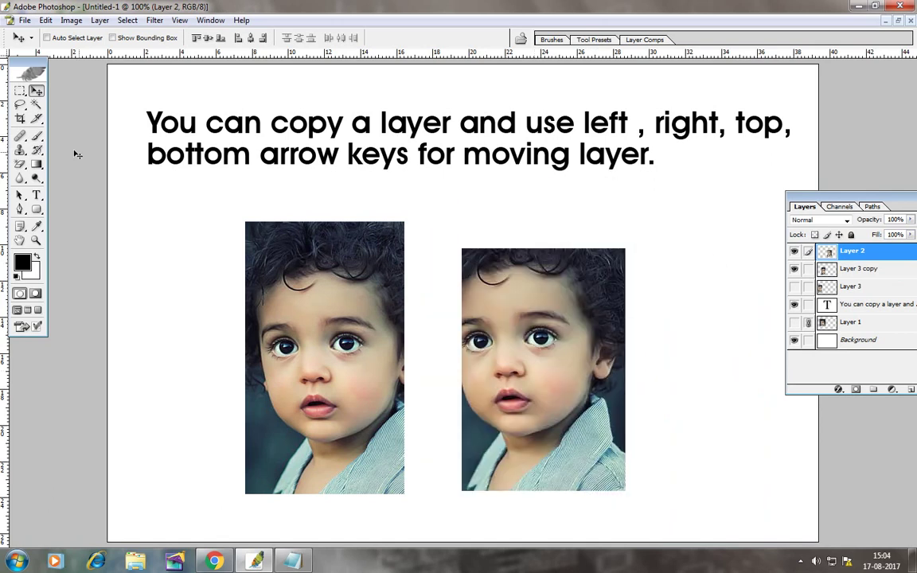
Step: Retype the selected heading as 'Thanks for Watching in Move tool Section.' and commit the edit
left_click(35, 195)
left_click_drag(133, 110, 730, 202)
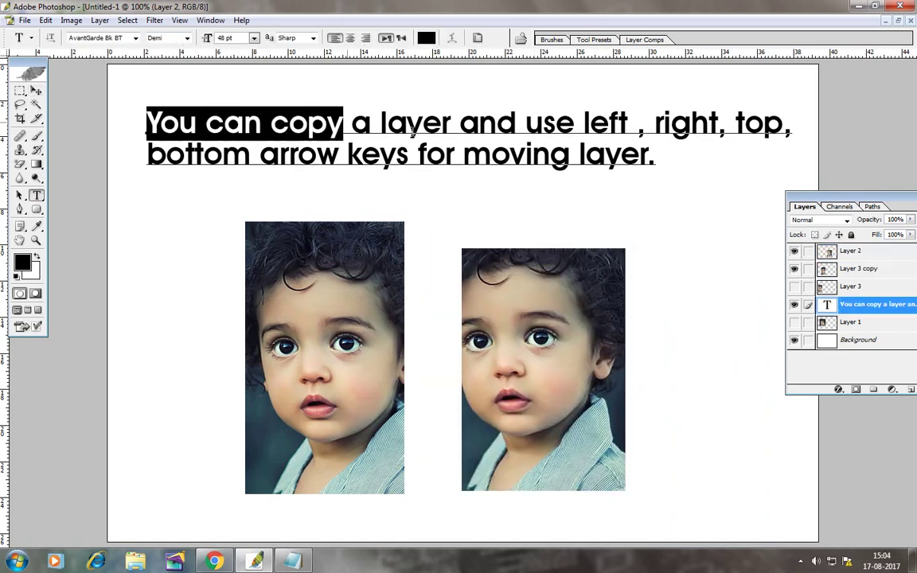
type("I")
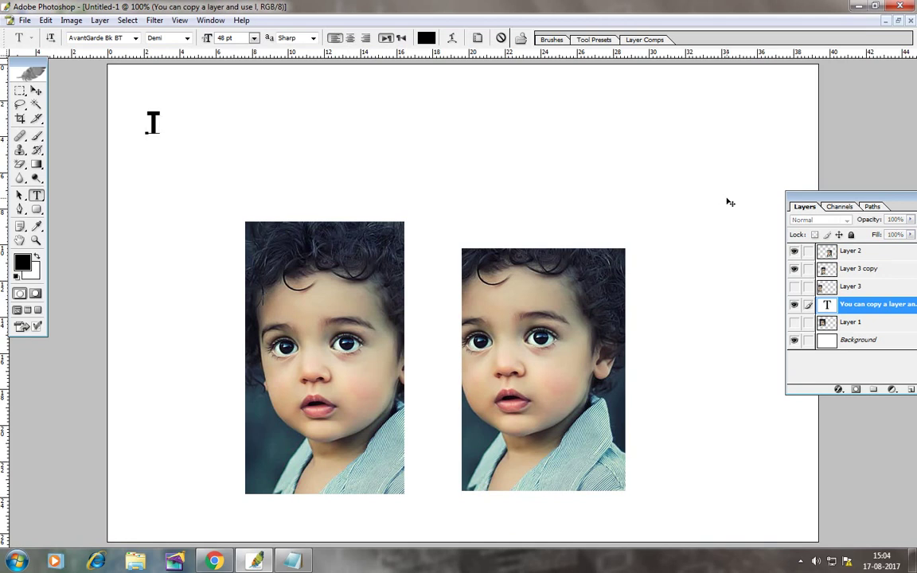
type("Thanks for Wa")
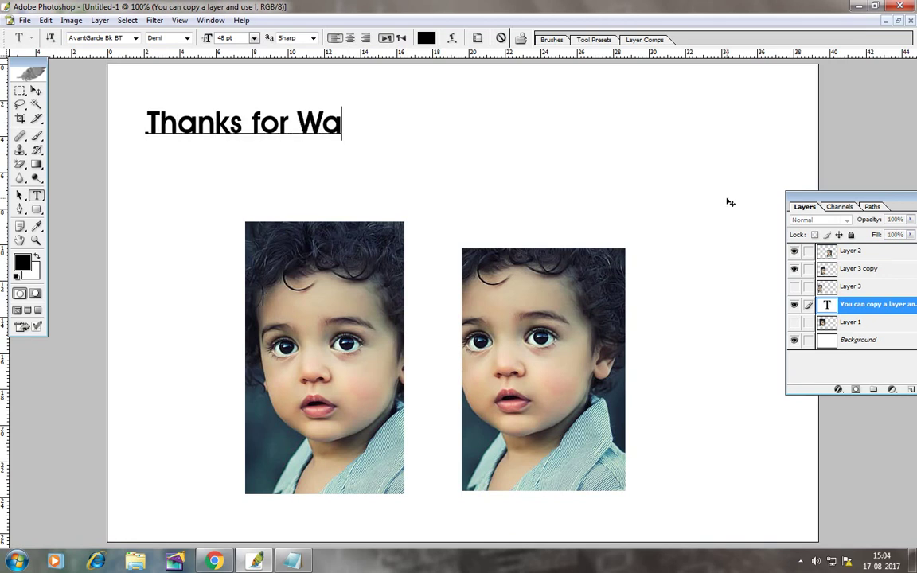
type("tching i")
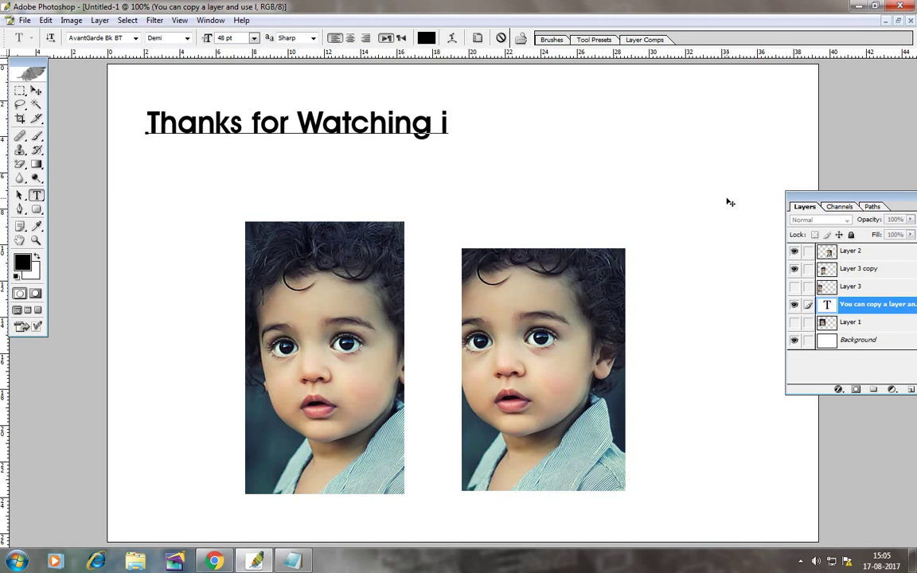
type("n Move to")
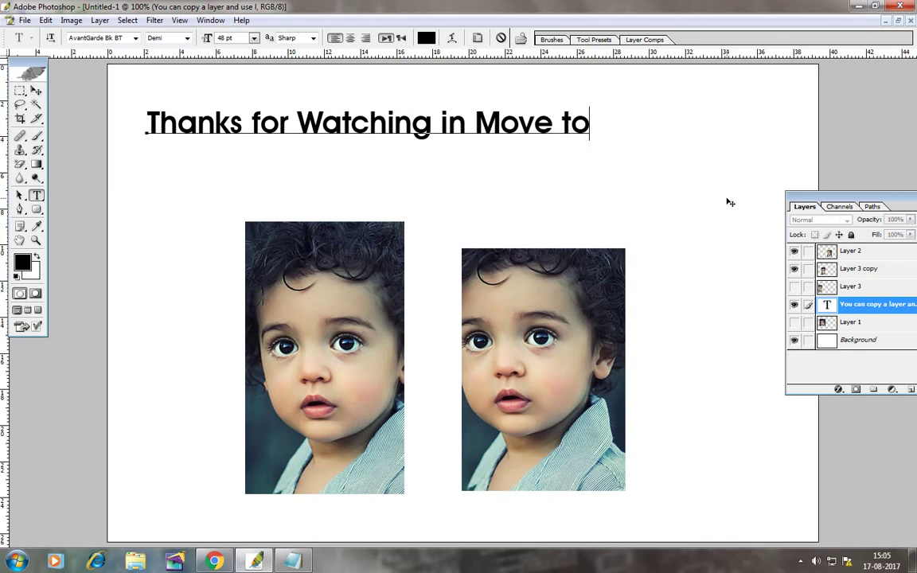
type("ol|Se")
key("BackSpace")
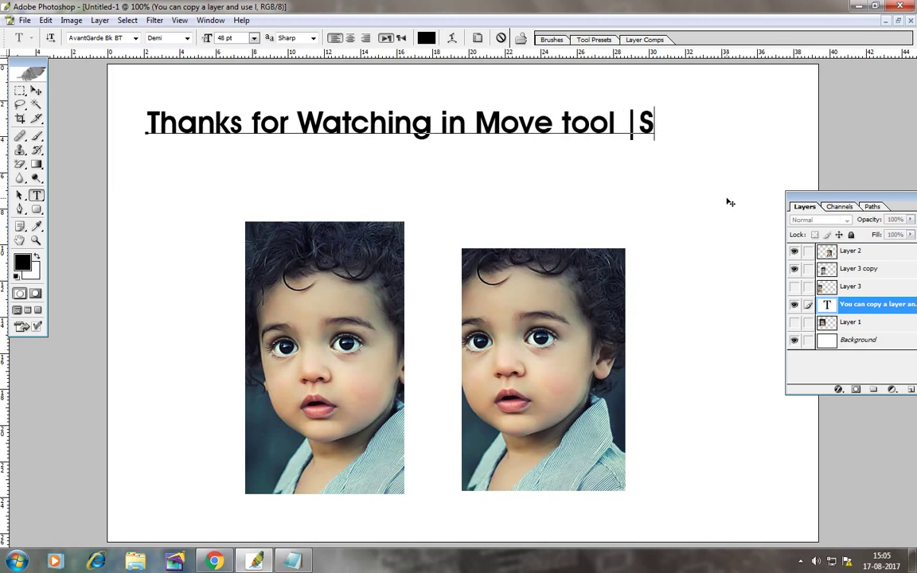
key("BackSpace")
key("BackSpace")
type("Sectio")
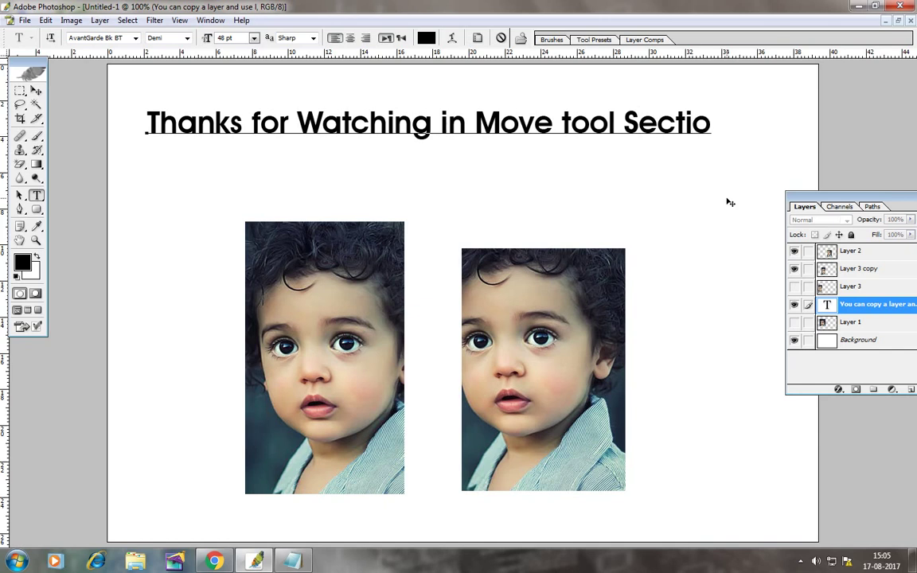
type("n.")
key("ctrl+Return")
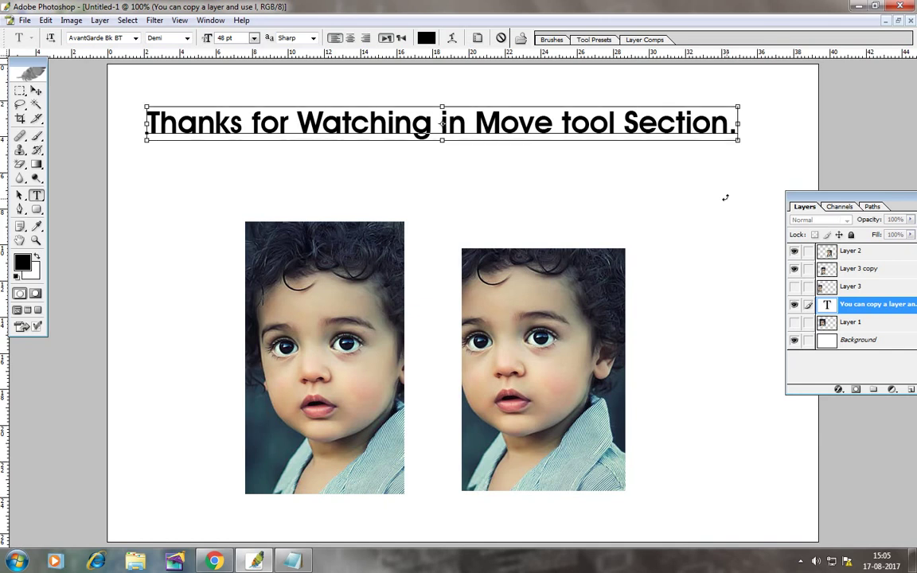